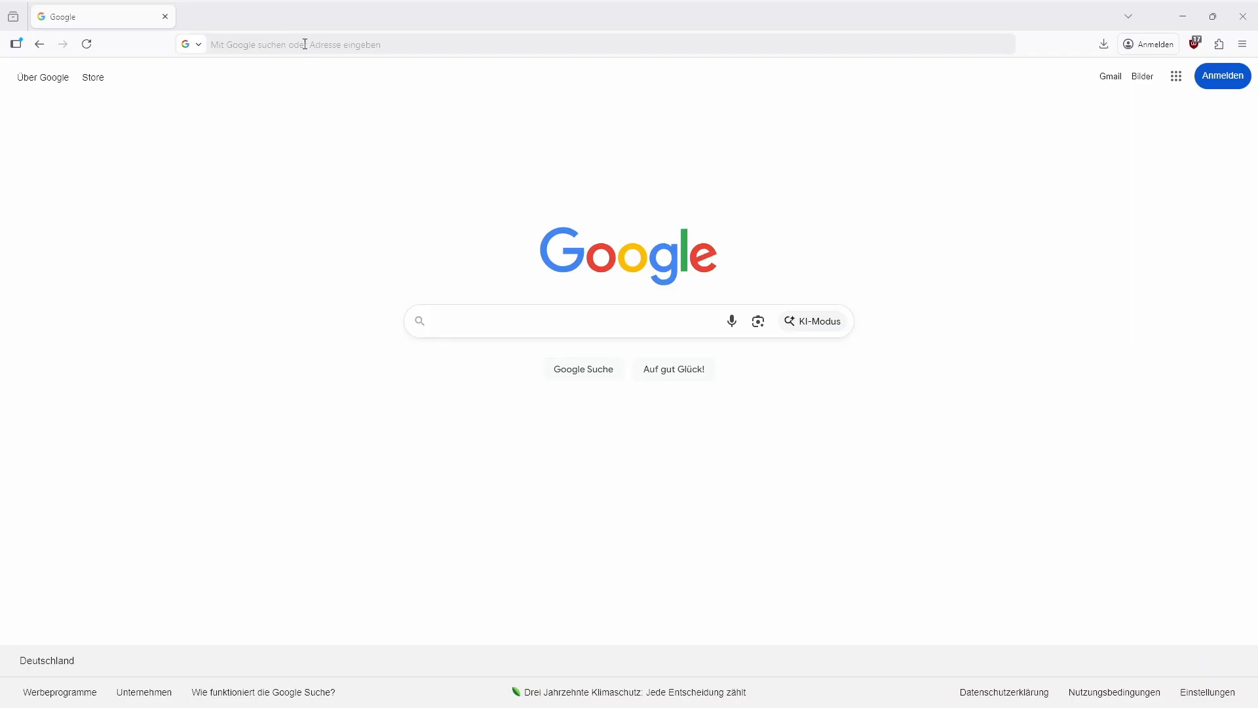
- Go to eavesdrum.io and open the trigger module's PCB files from its downloads section
left_click(305, 44)
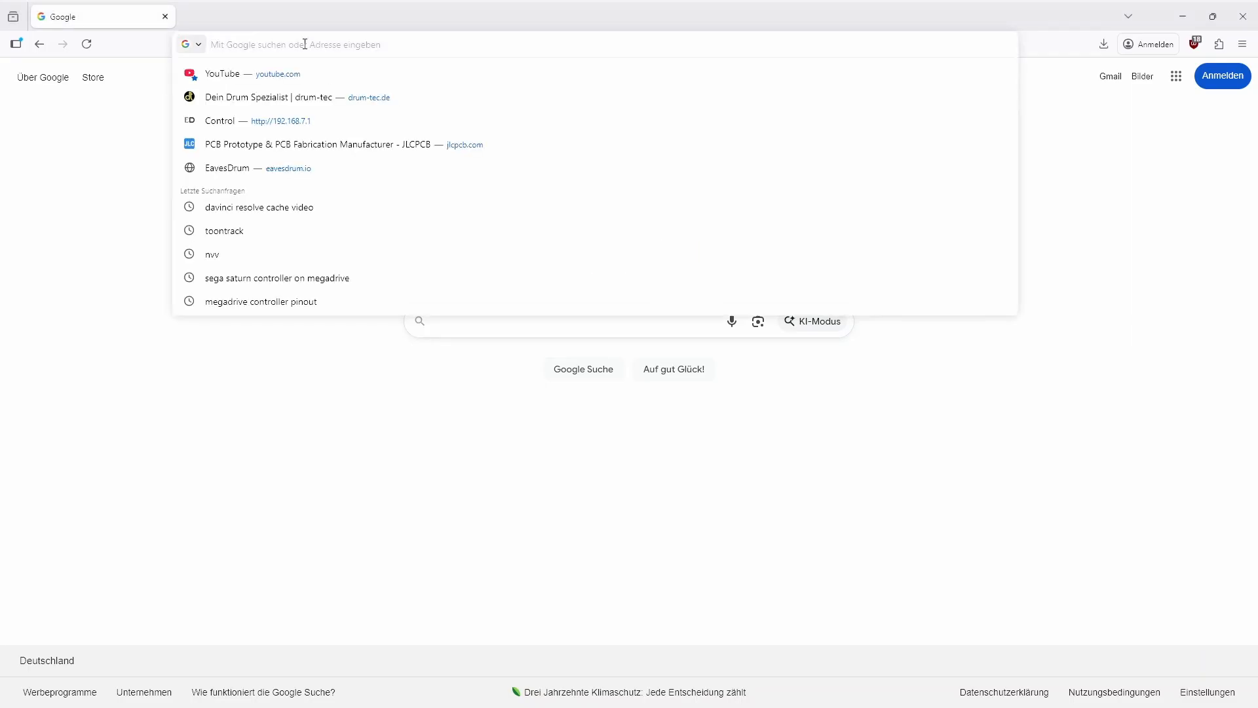
type("eavesdrum.")
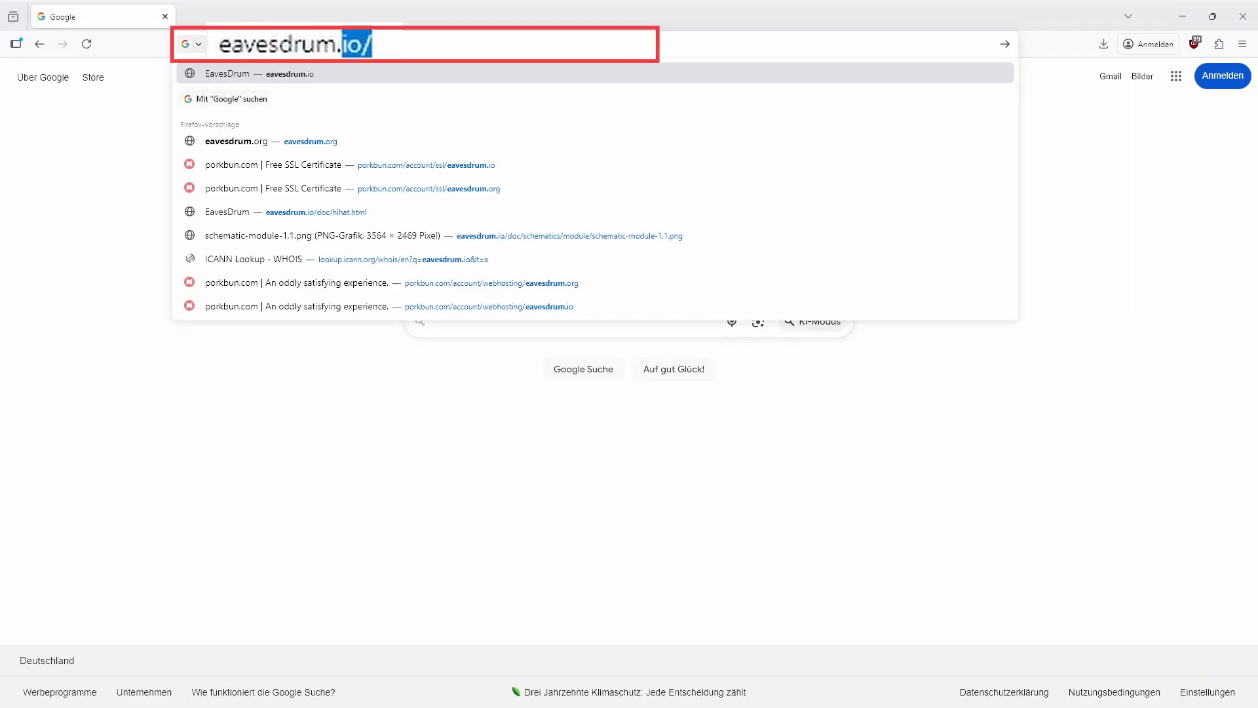
type("io")
key("Return")
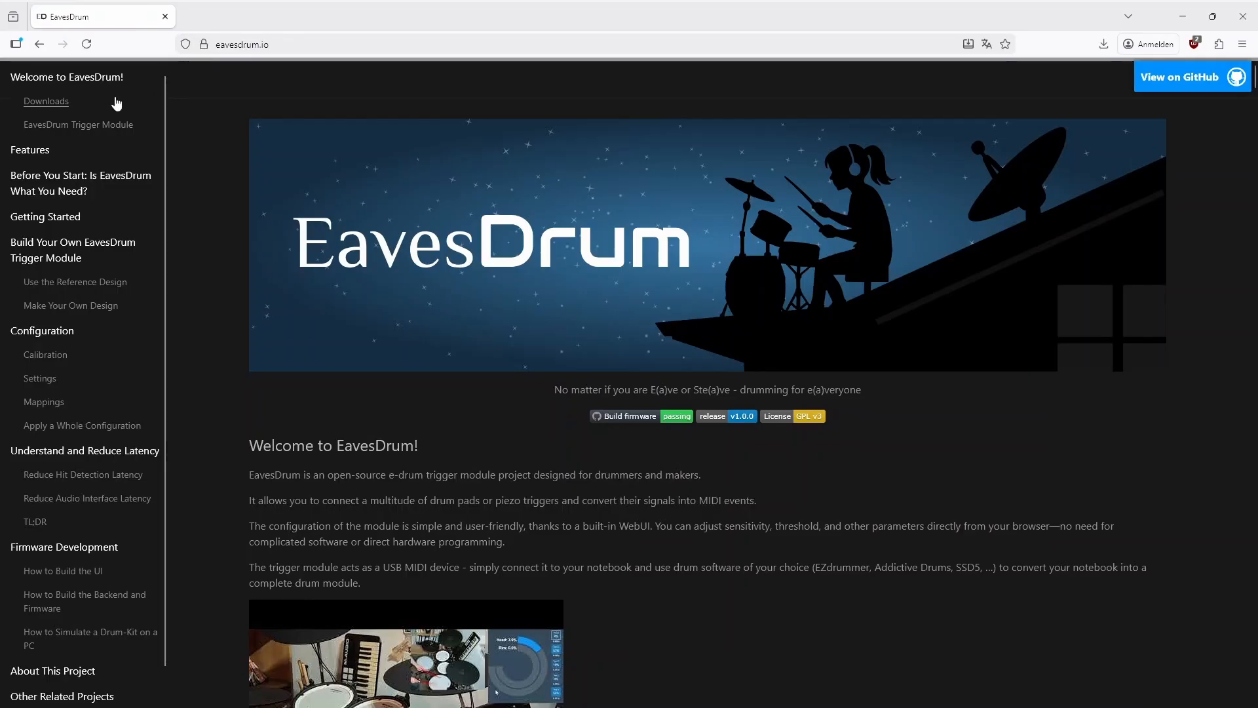
left_click(56, 103)
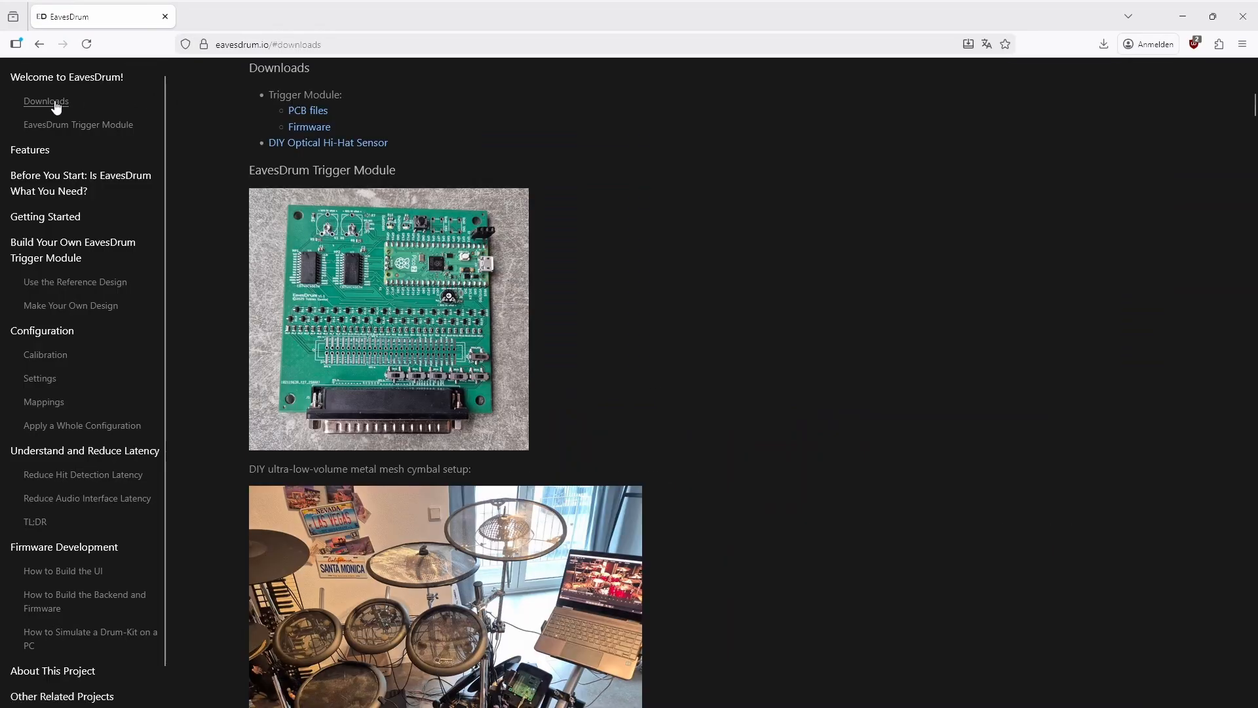
left_click(309, 111)
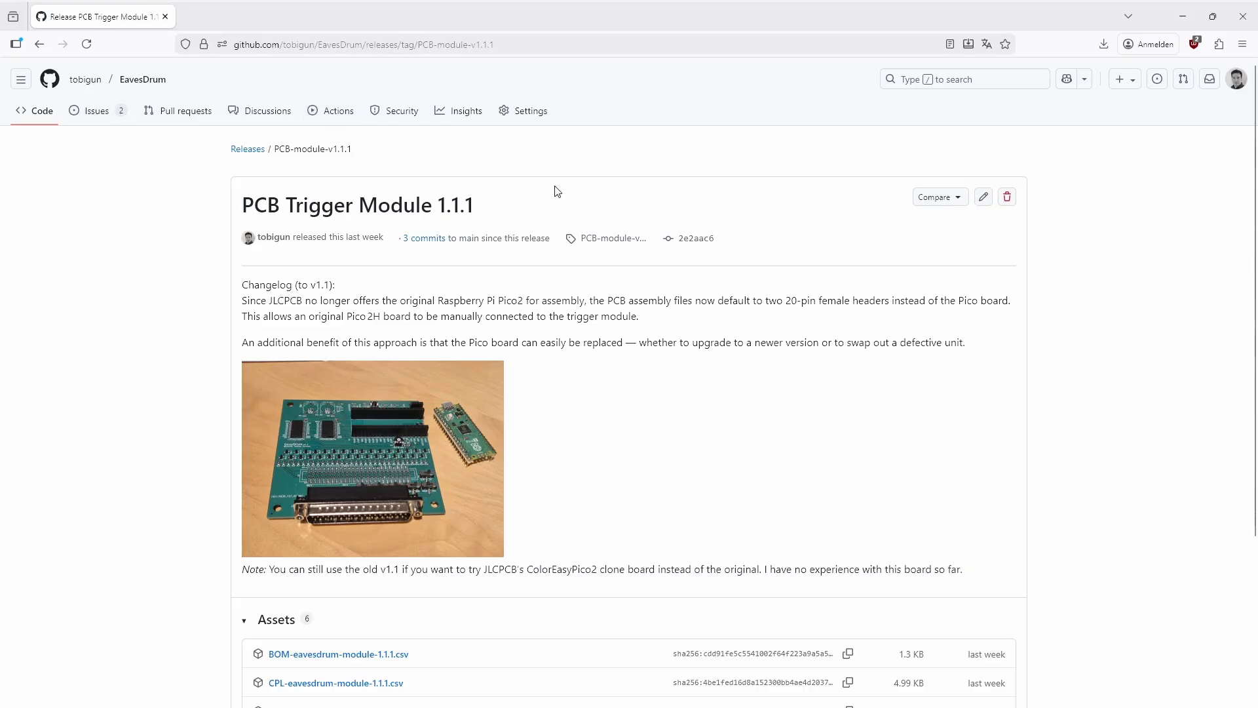
- Download the GERBER zip and the BOM and CPL csv files of eavesdrum-module-1.1.1 and check them in the Downloads folder
scroll(816, 293, "down", 3)
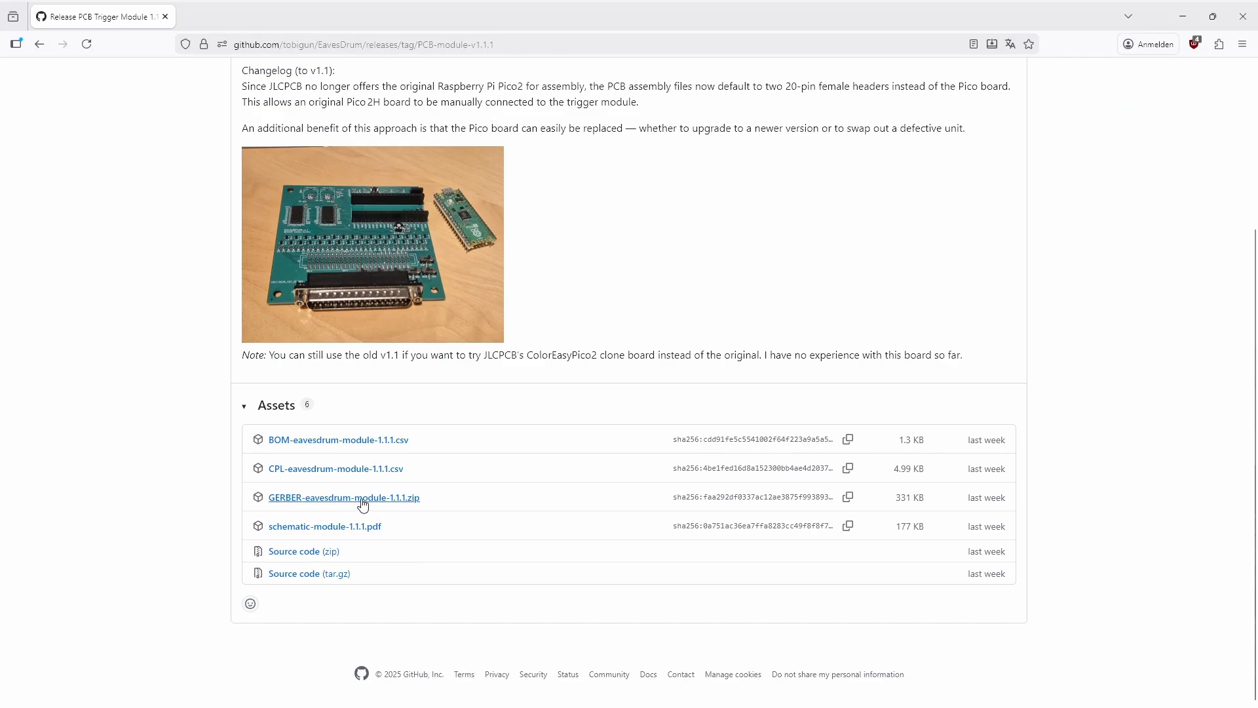
left_click(336, 499)
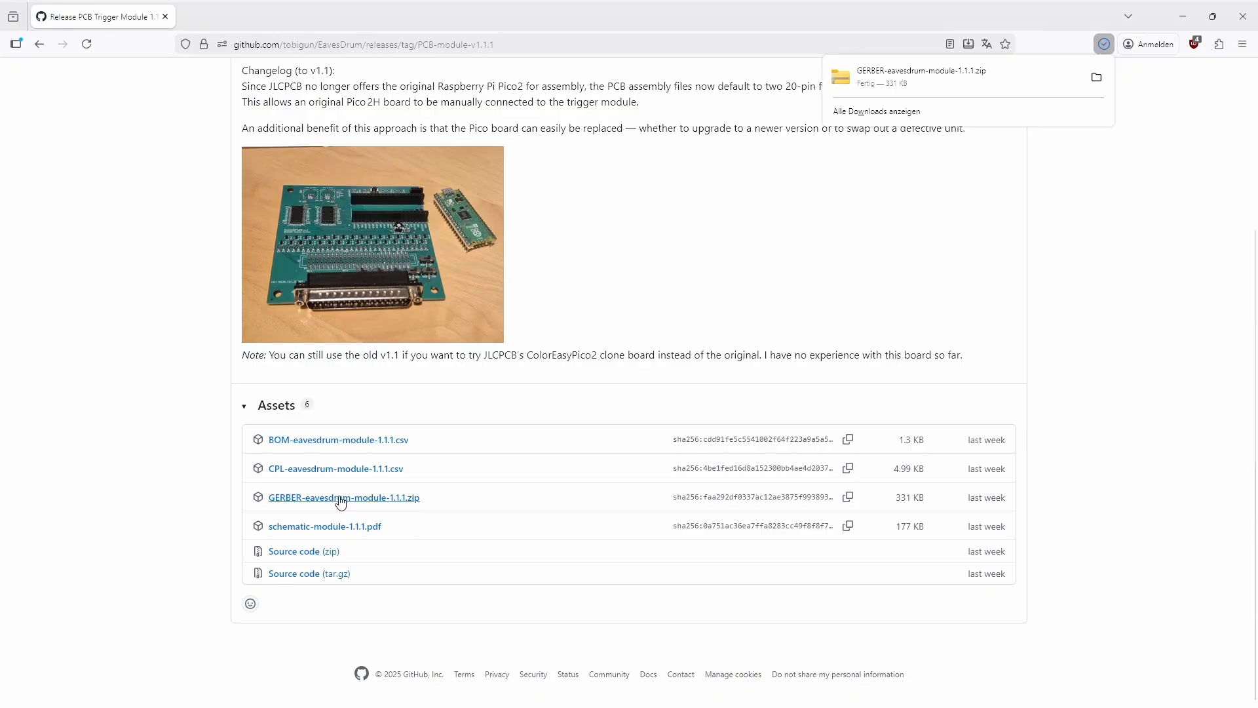
left_click(346, 442)
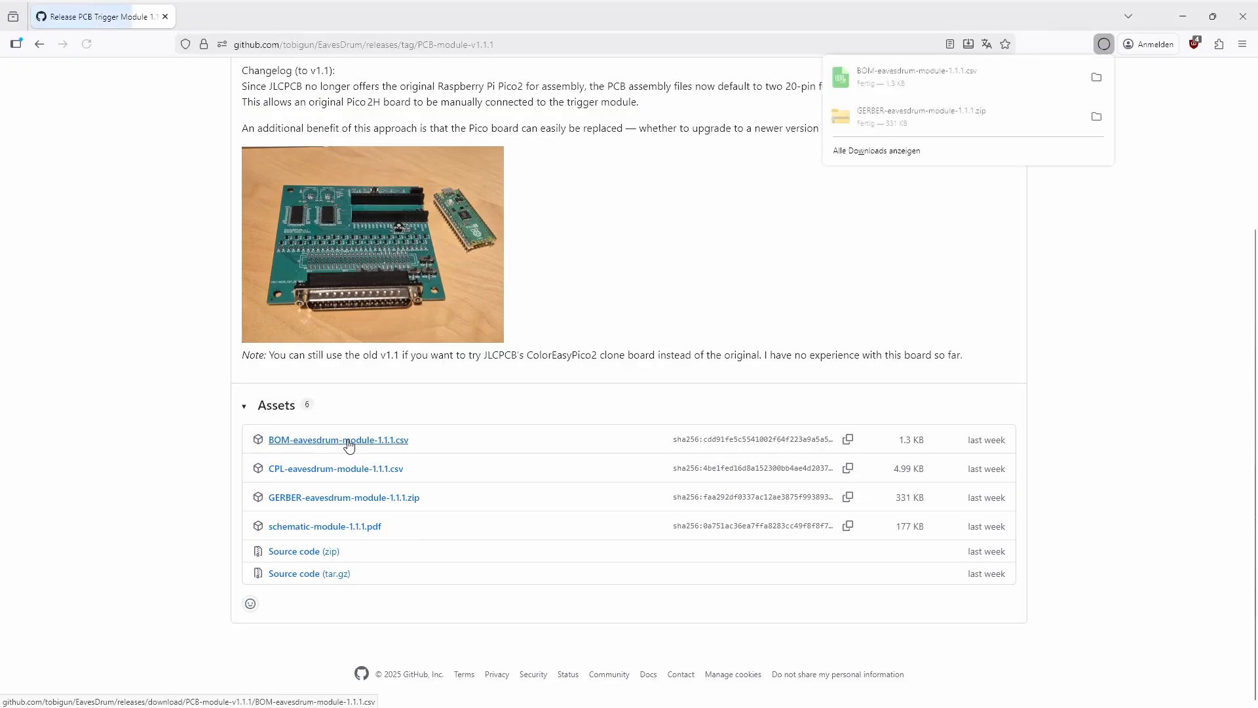
left_click(342, 469)
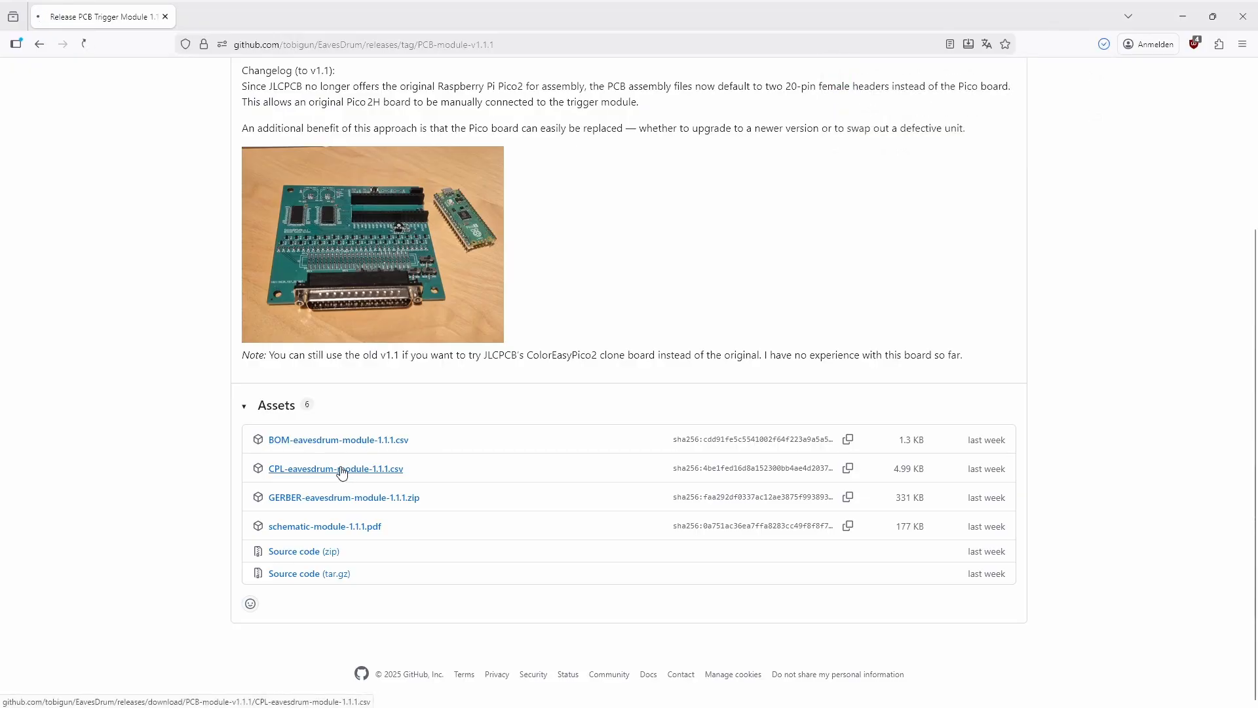
left_click(1063, 346)
key("alt+Tab")
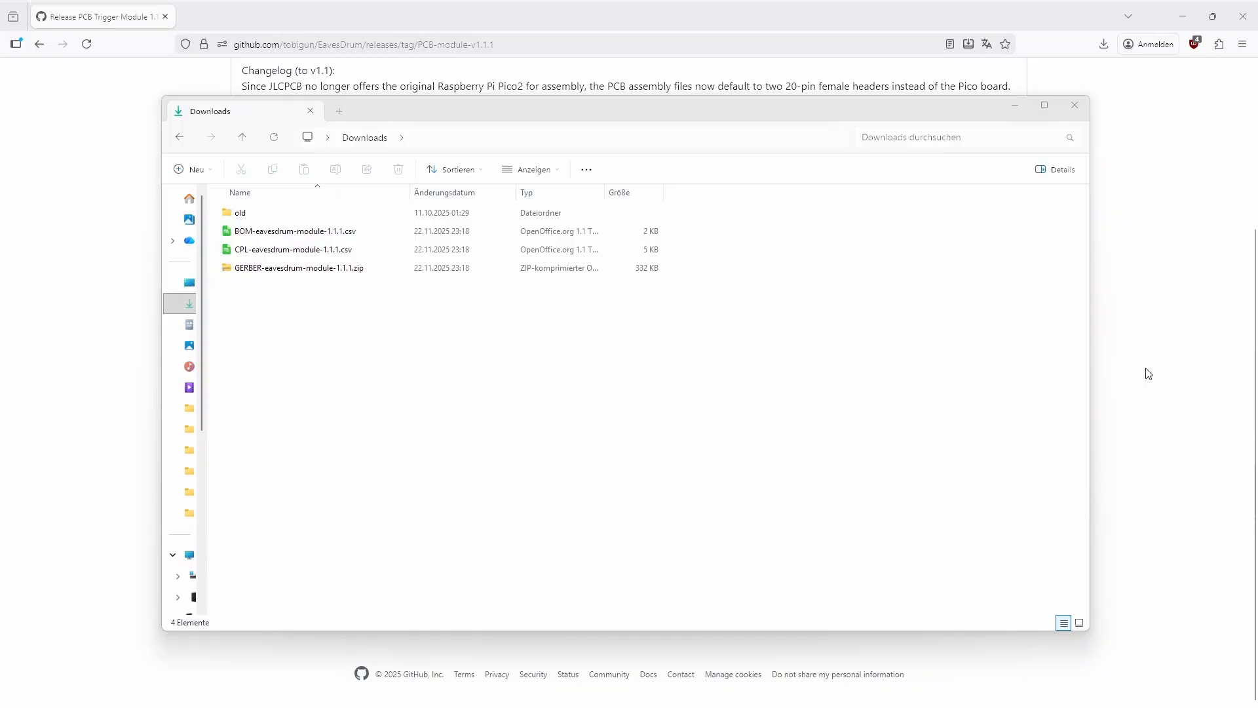
left_click(1148, 373)
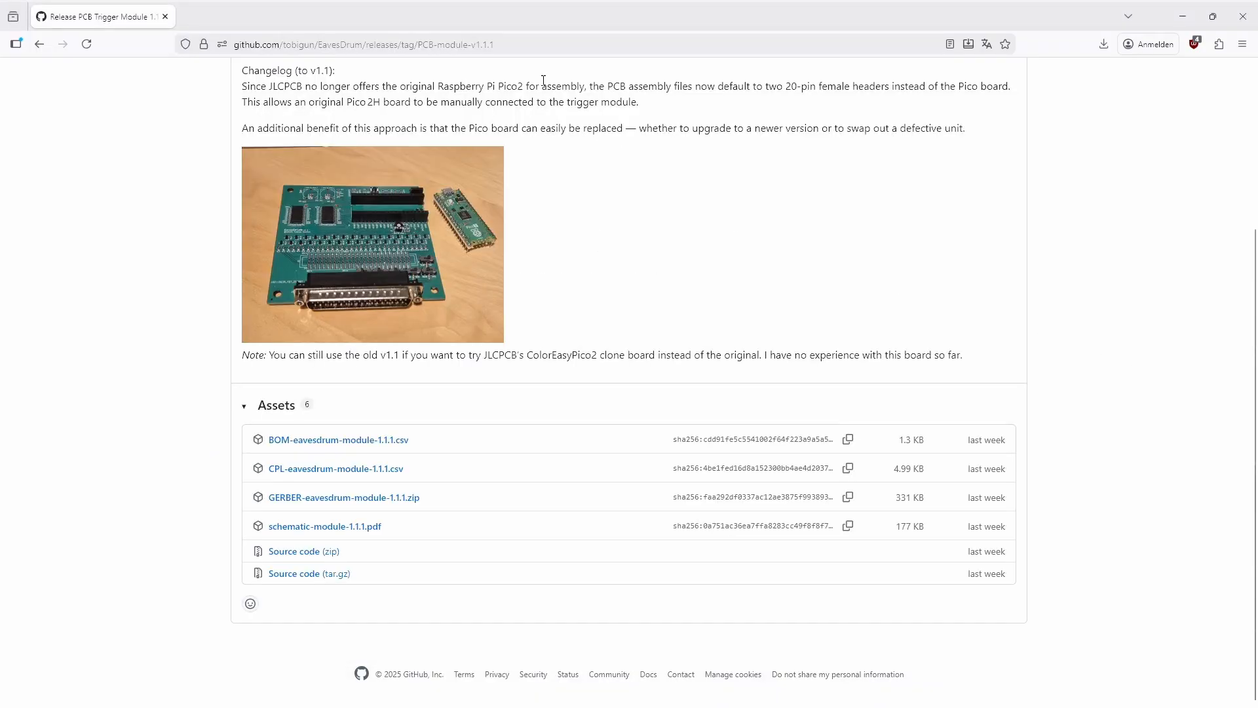
- Open an instant quote on jlcpcb.com and upload GERBER-eavesdrum-module-1.1.1.zip from the Downloads folder
left_click(517, 41)
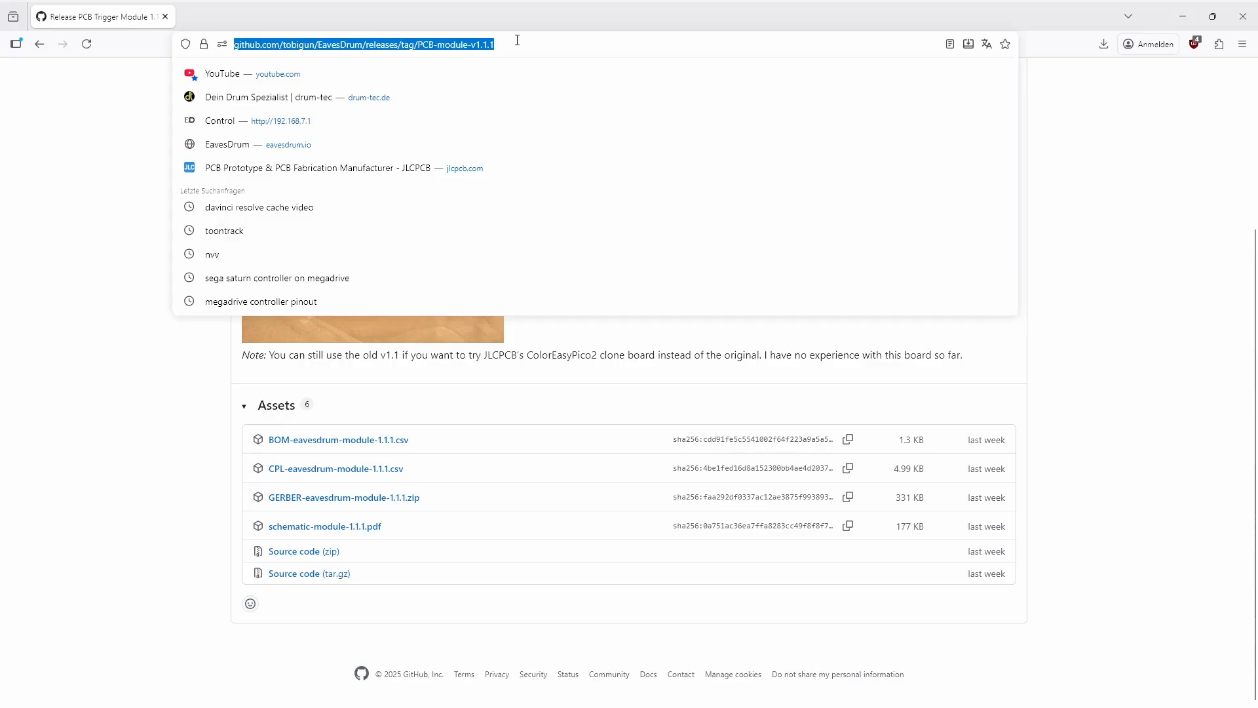
type("jlcpcb.com/")
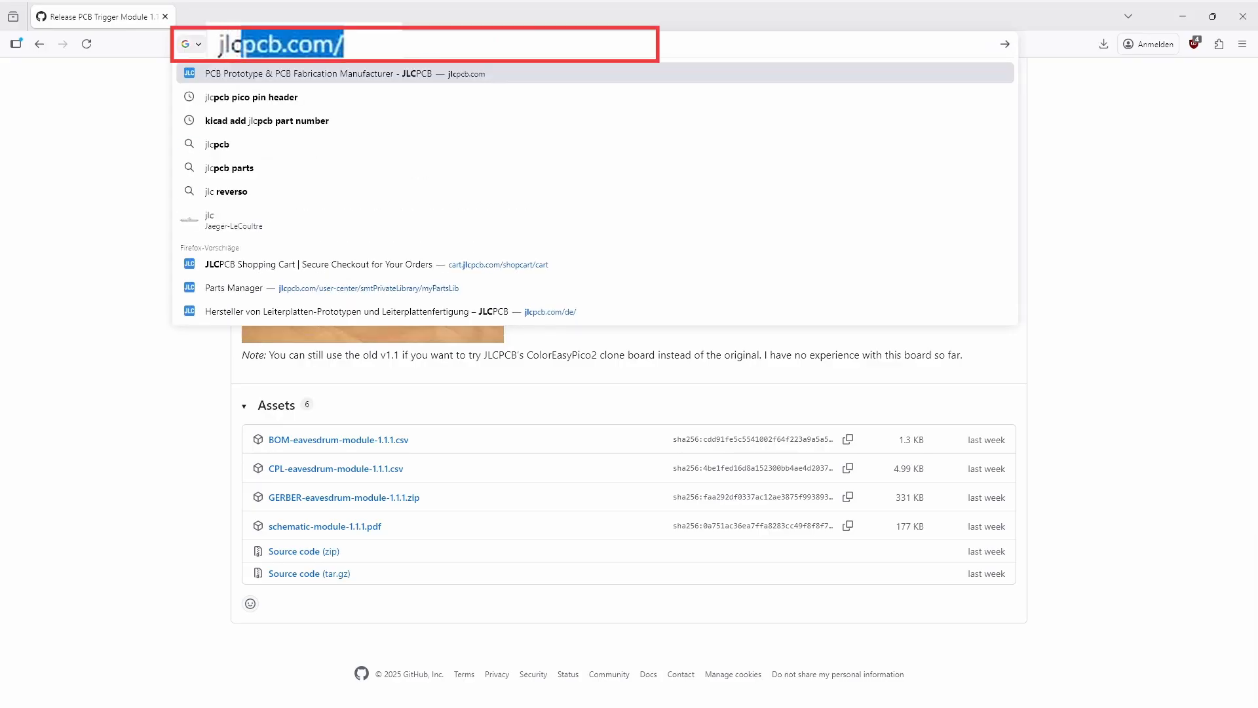
key("Return")
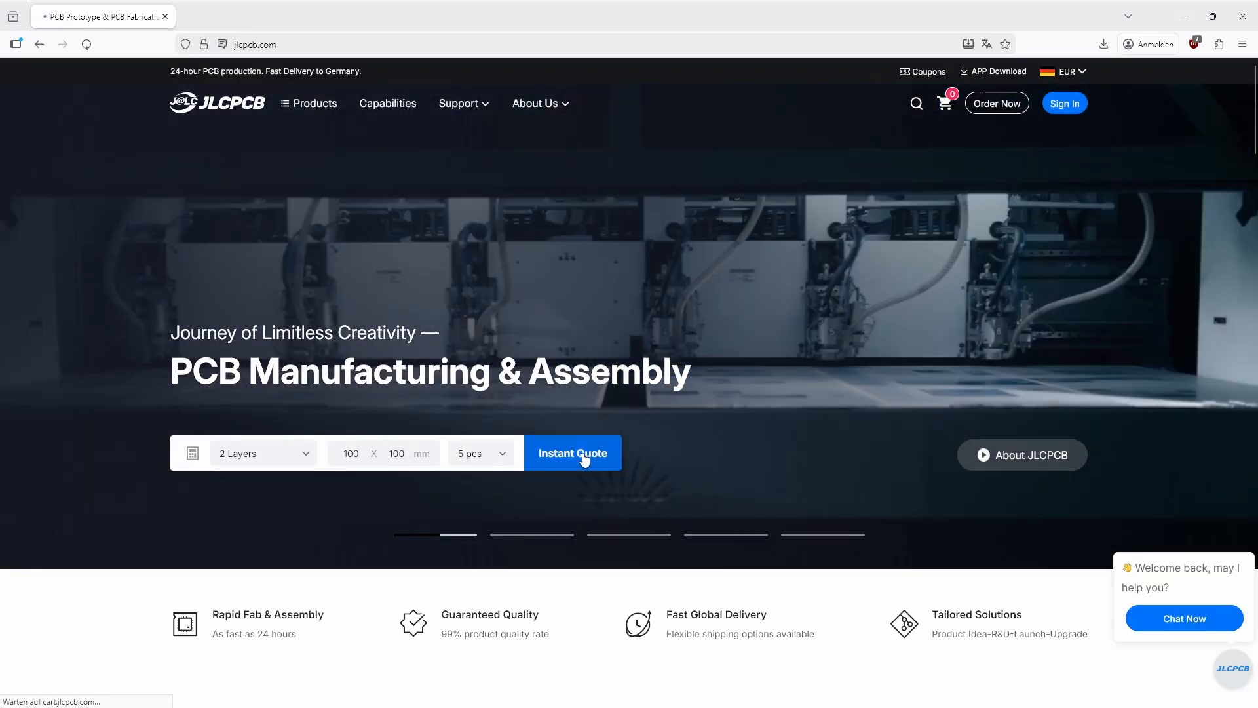
left_click(598, 459)
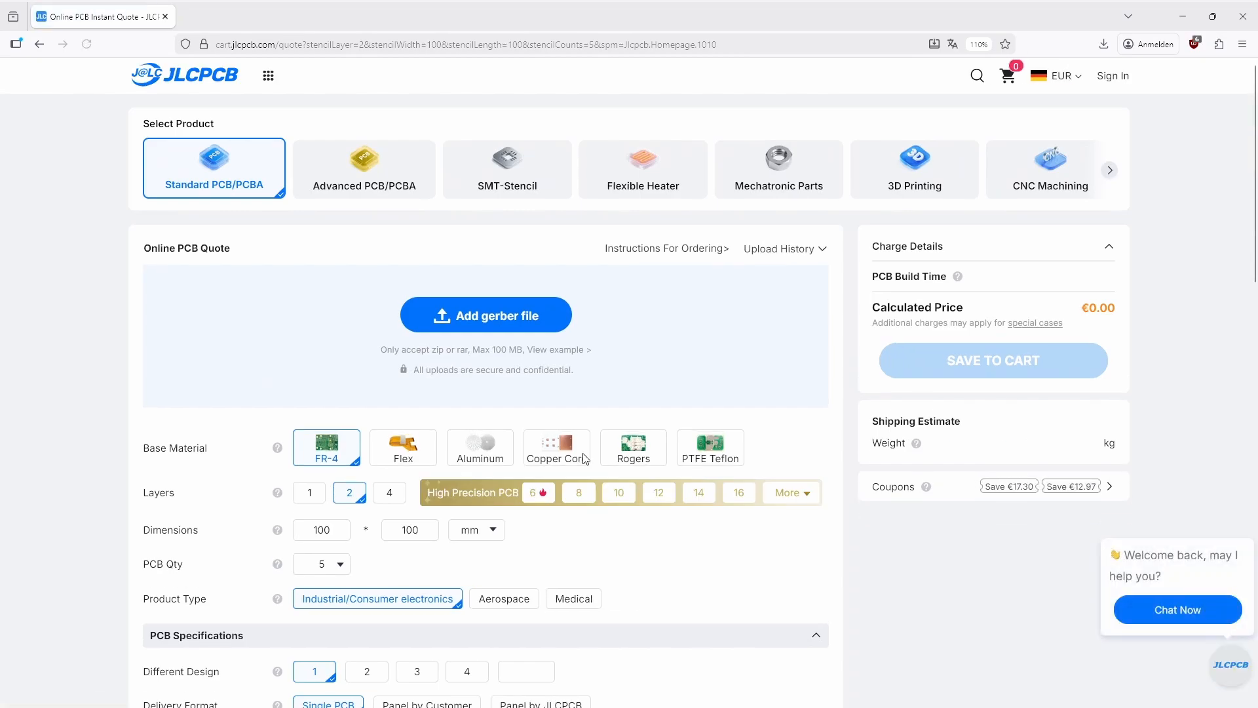
key("alt+Tab")
left_click_drag(716, 285, 564, 325)
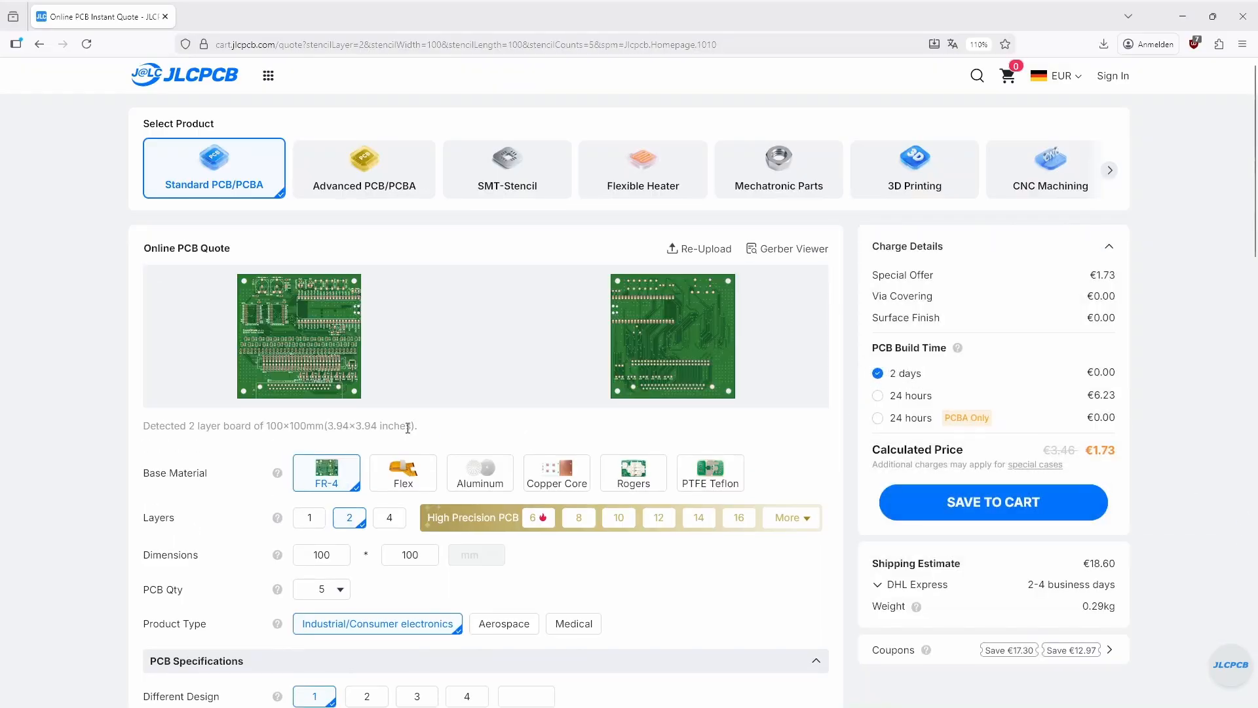
- Try purple as the PCB color, look at the board preview, and switch the color back to green
scroll(346, 425, "down", 1)
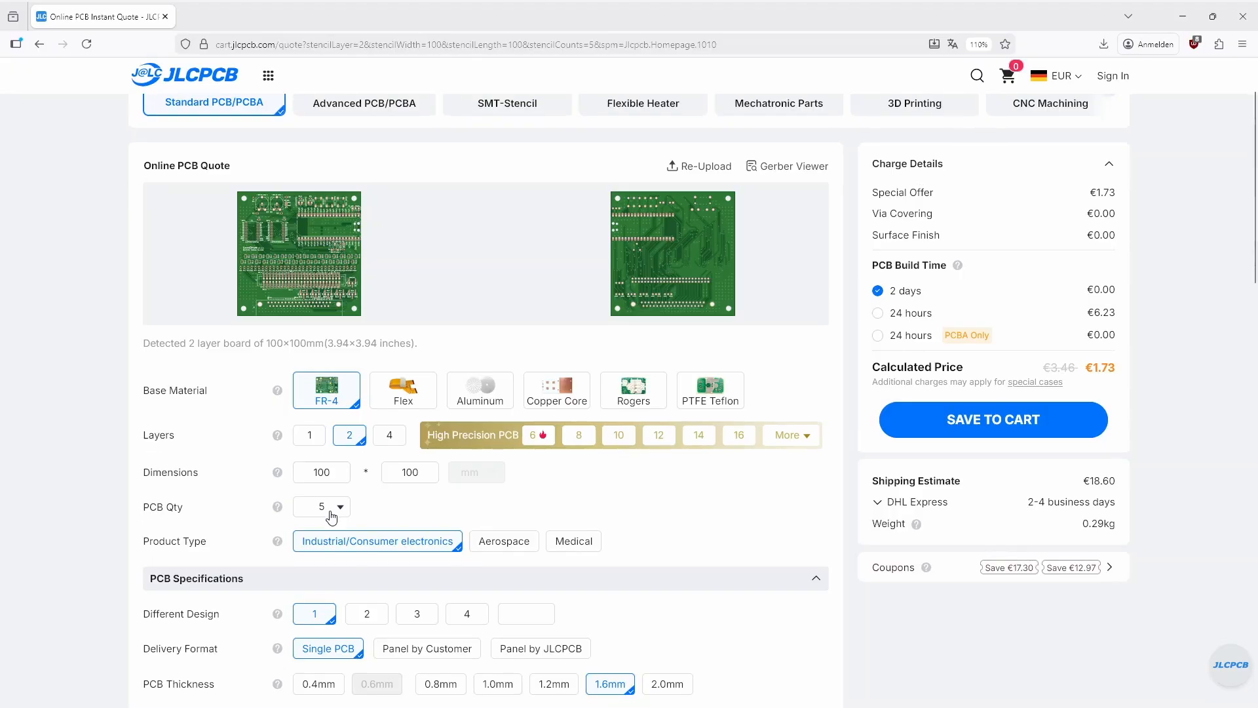
scroll(330, 514, "down", 5)
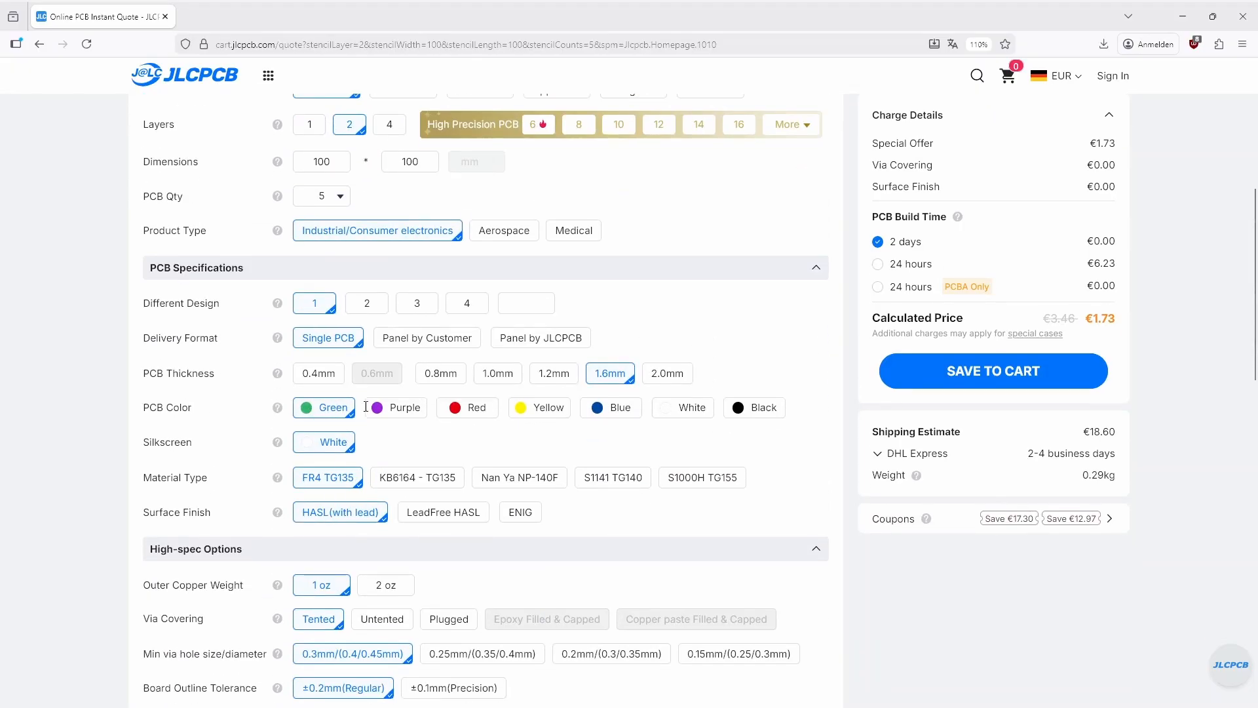
left_click(401, 409)
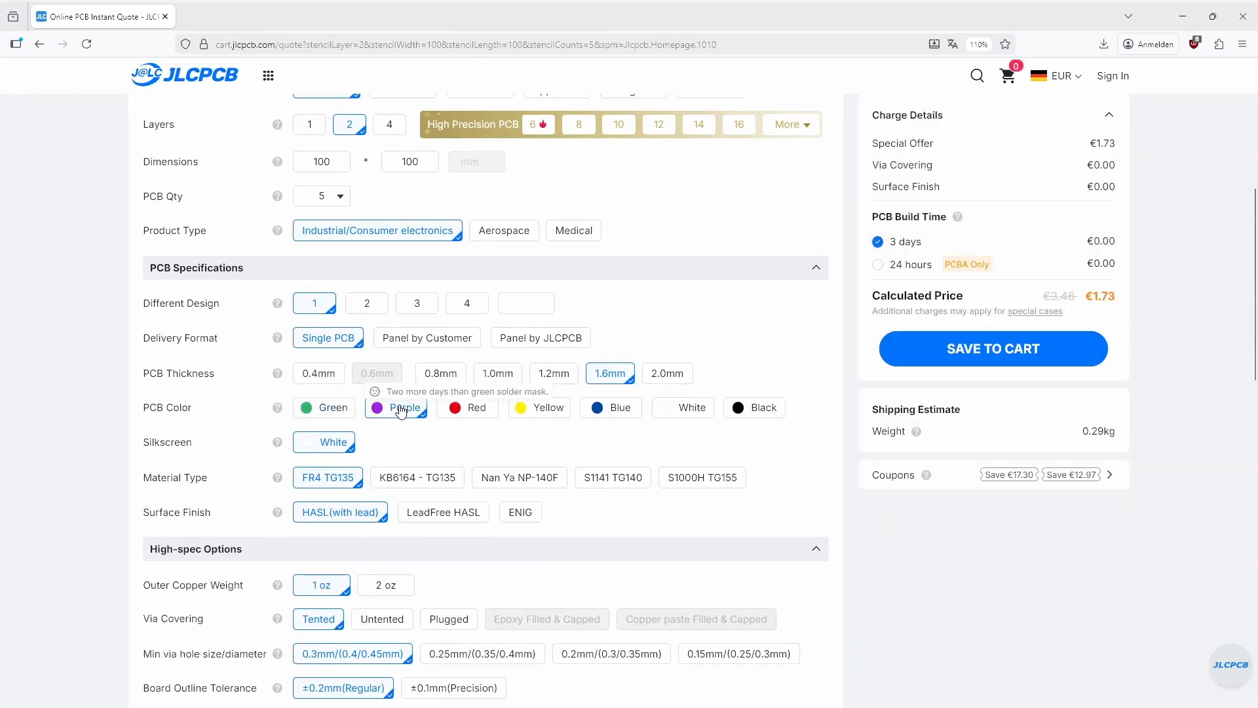
scroll(401, 409, "up", 6)
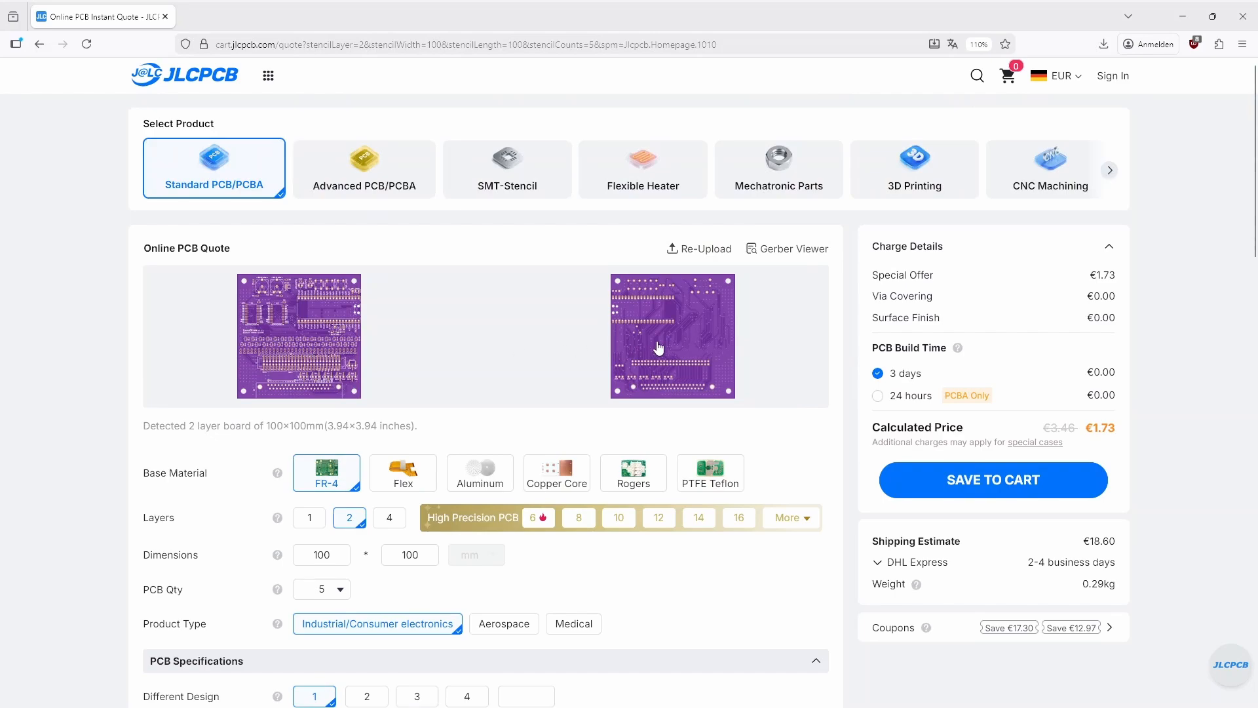
scroll(457, 429, "down", 6)
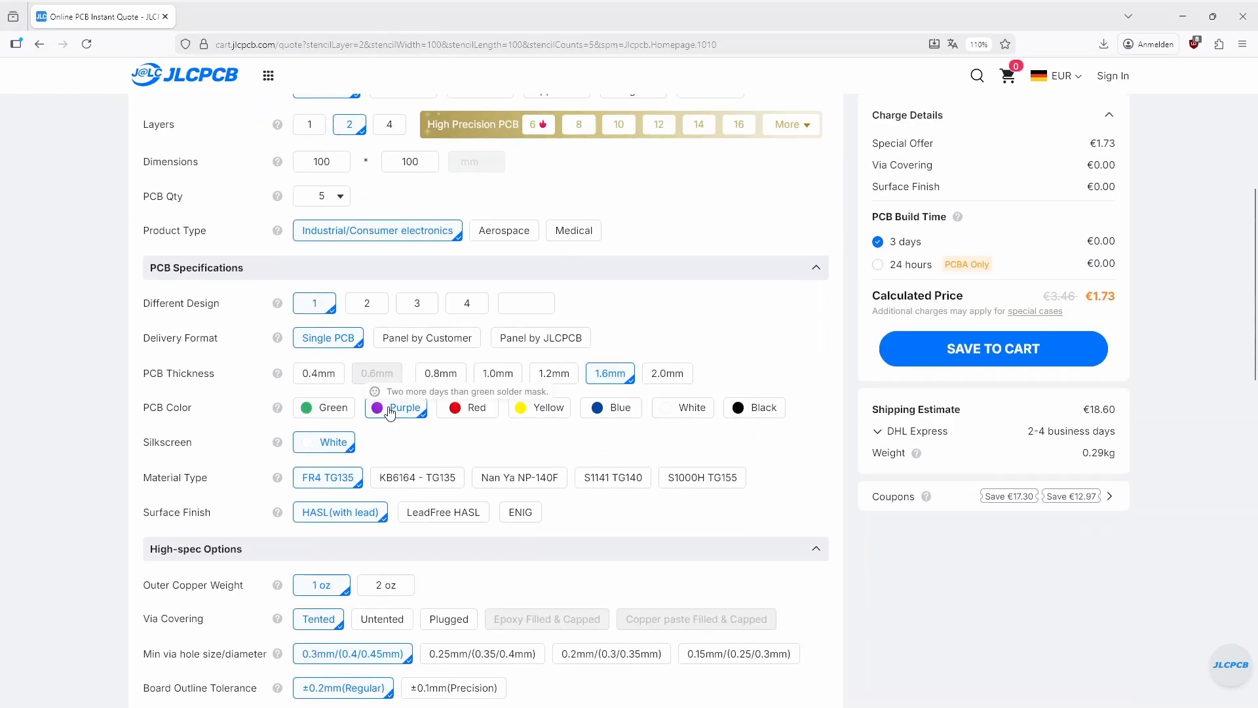
left_click(334, 409)
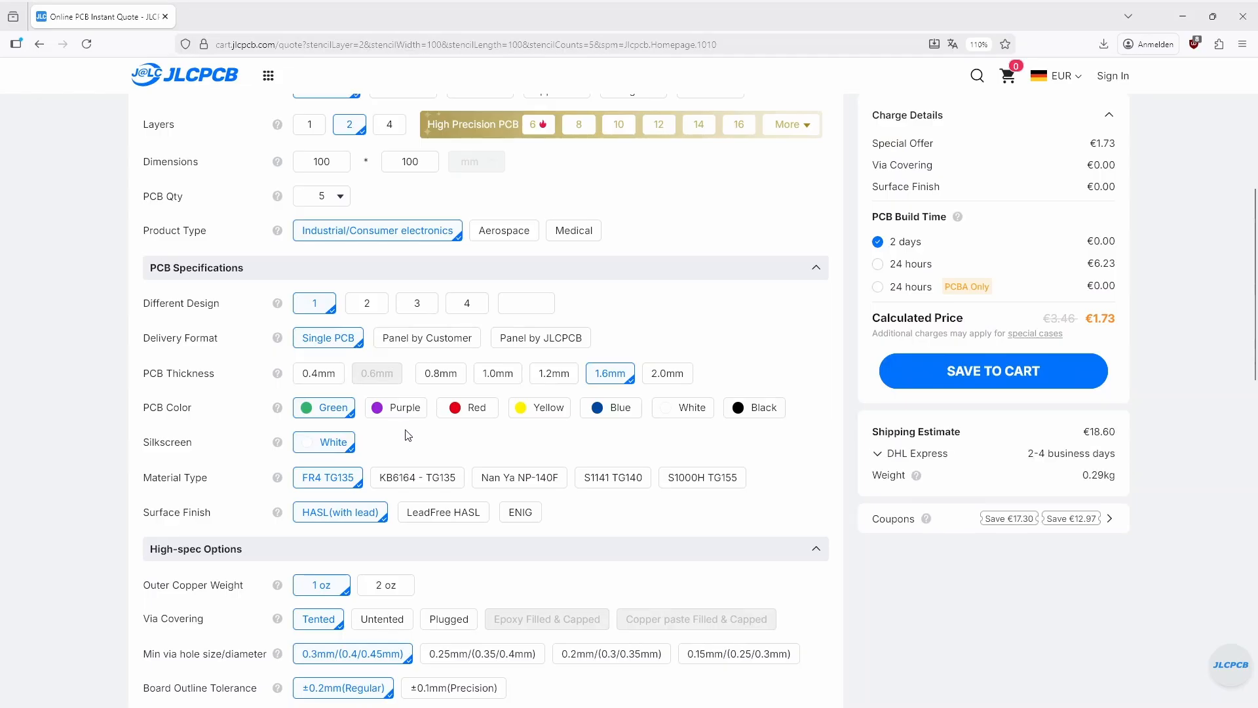
- Read the surface finish explanation and set the board's surface finish to LeadFree HASL
scroll(408, 436, "down", 1)
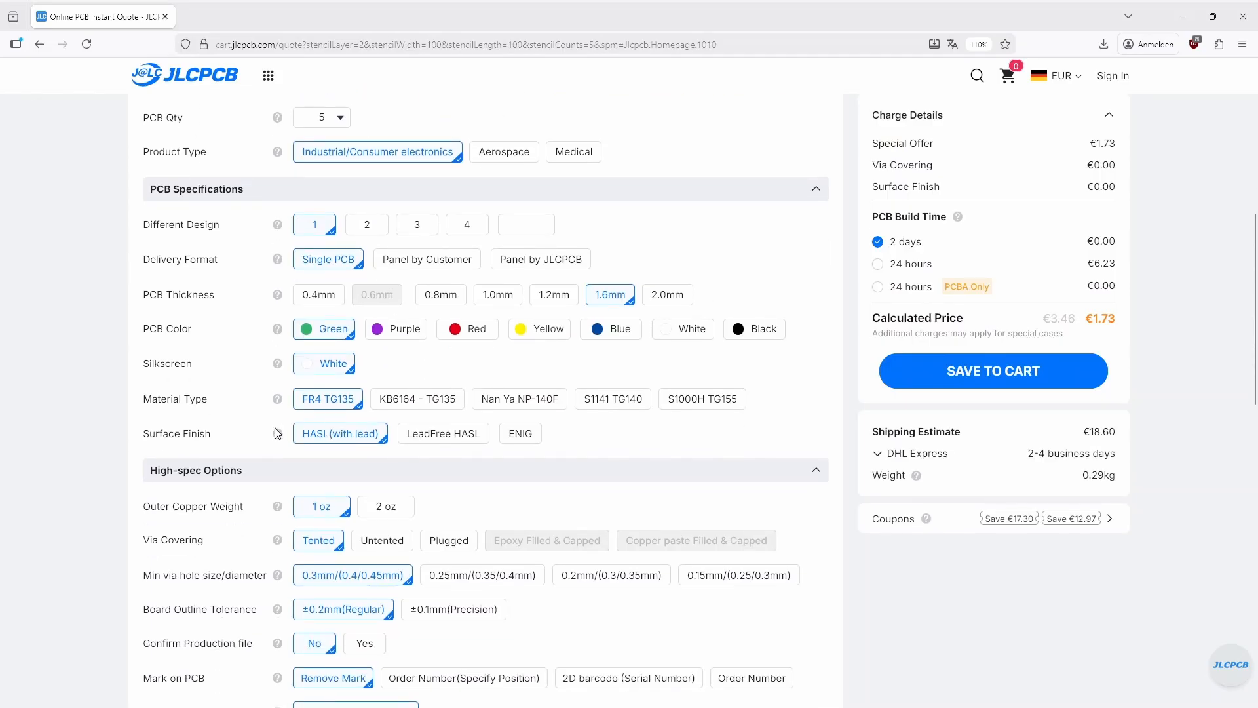
mouse_move(278, 437)
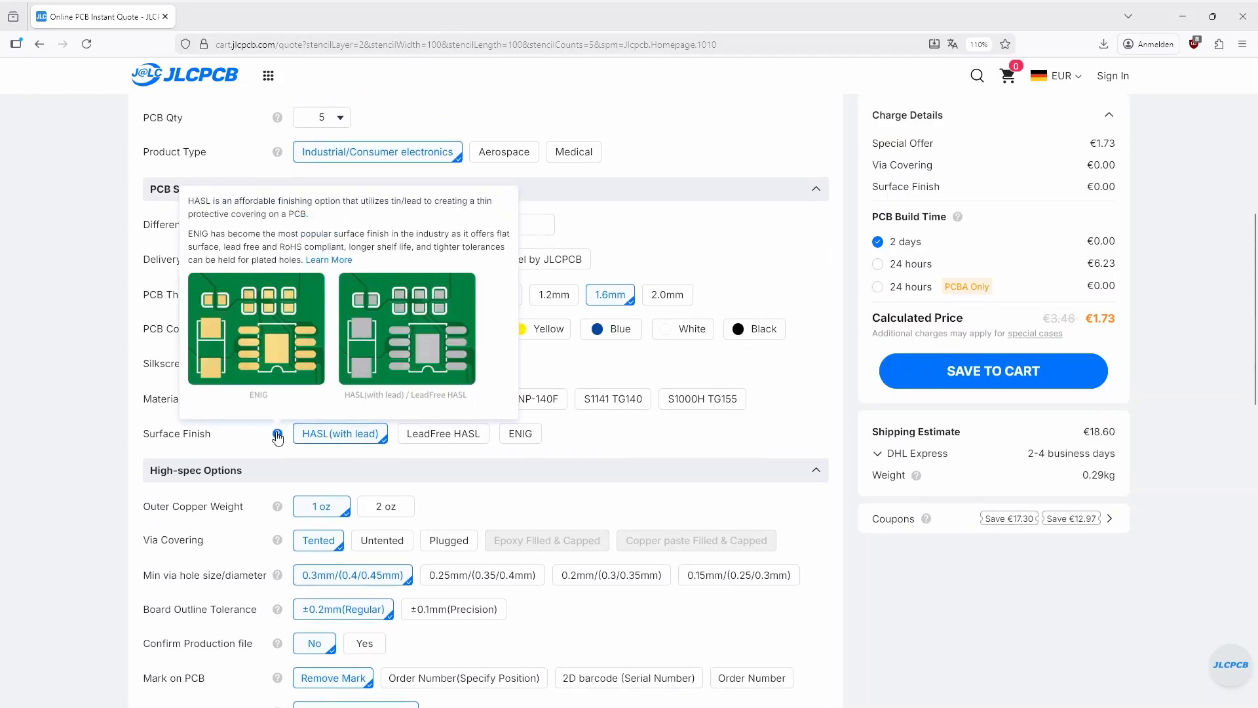
left_click(450, 436)
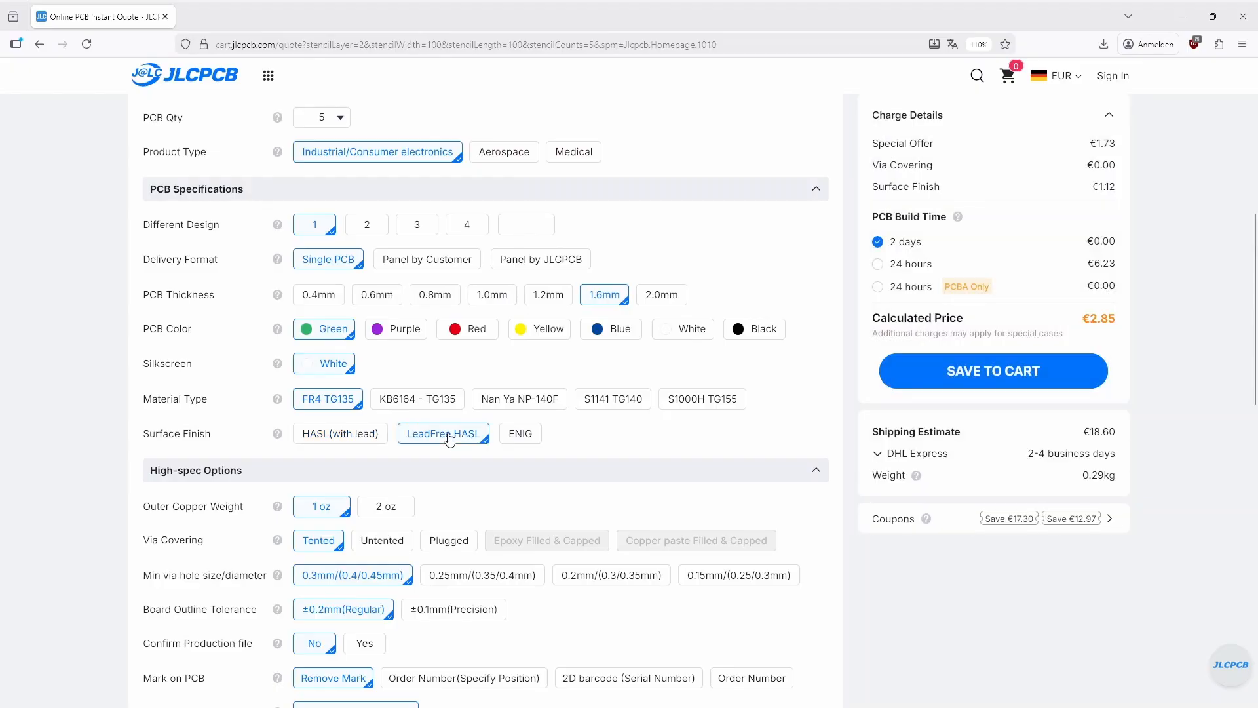
- Turn on PCB Assembly for the board, proceed with the order and sign in to the JLCPCB account
scroll(449, 436, "down", 5)
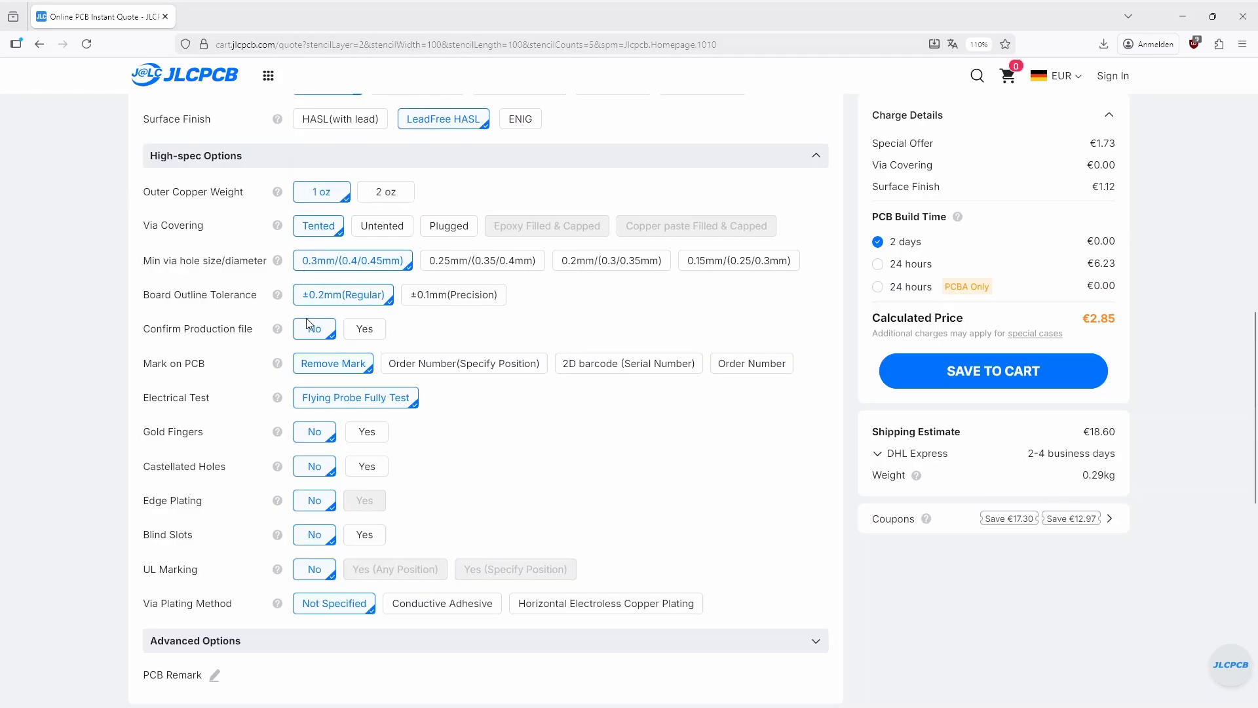
scroll(305, 511, "down", 4)
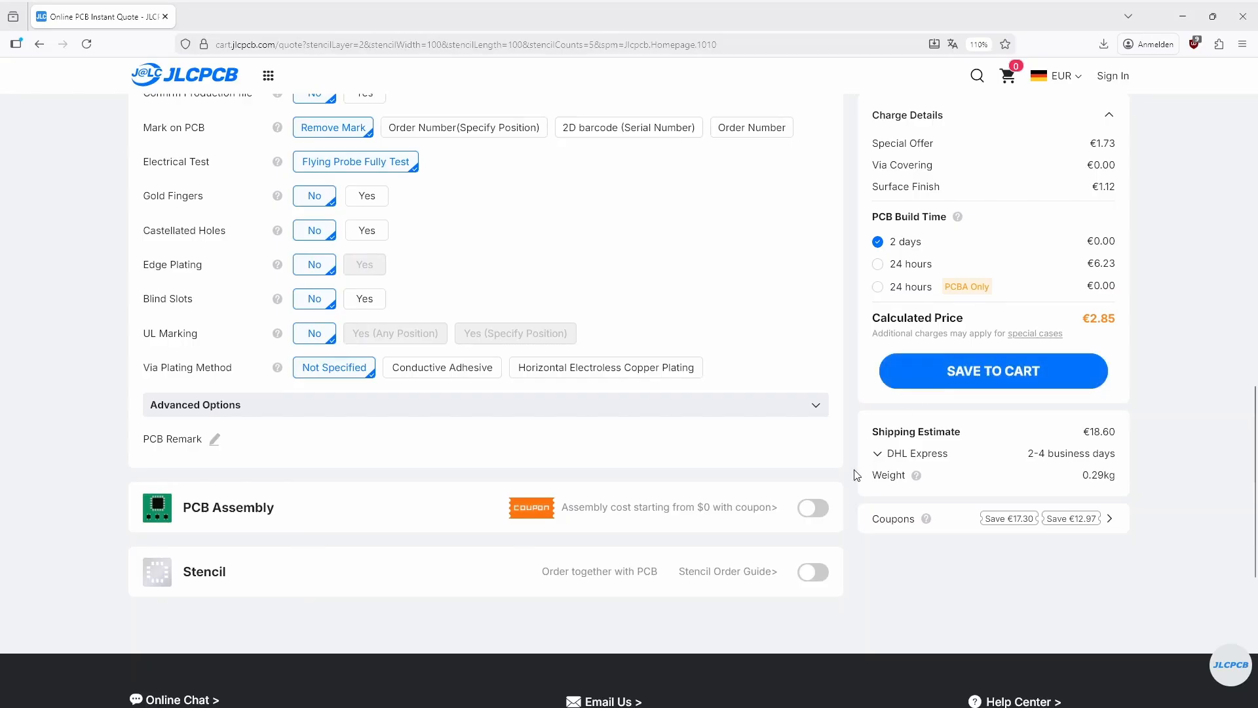
left_click(809, 511)
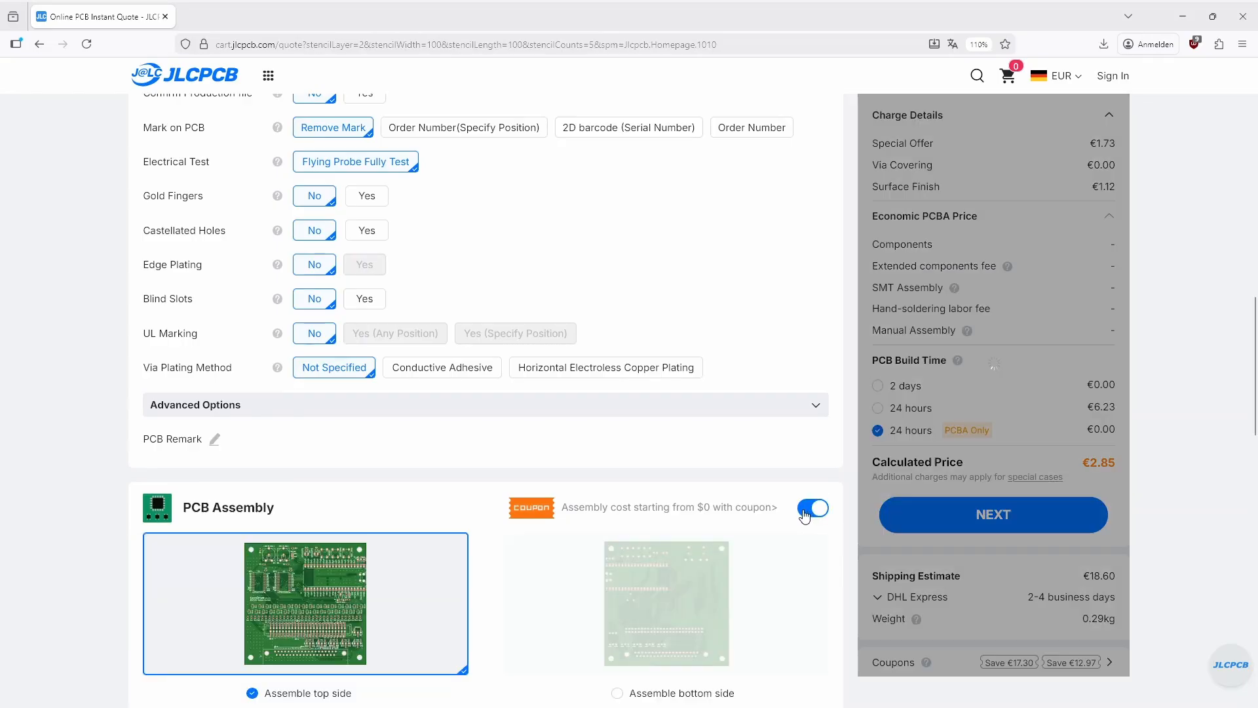
scroll(712, 432, "down", 3)
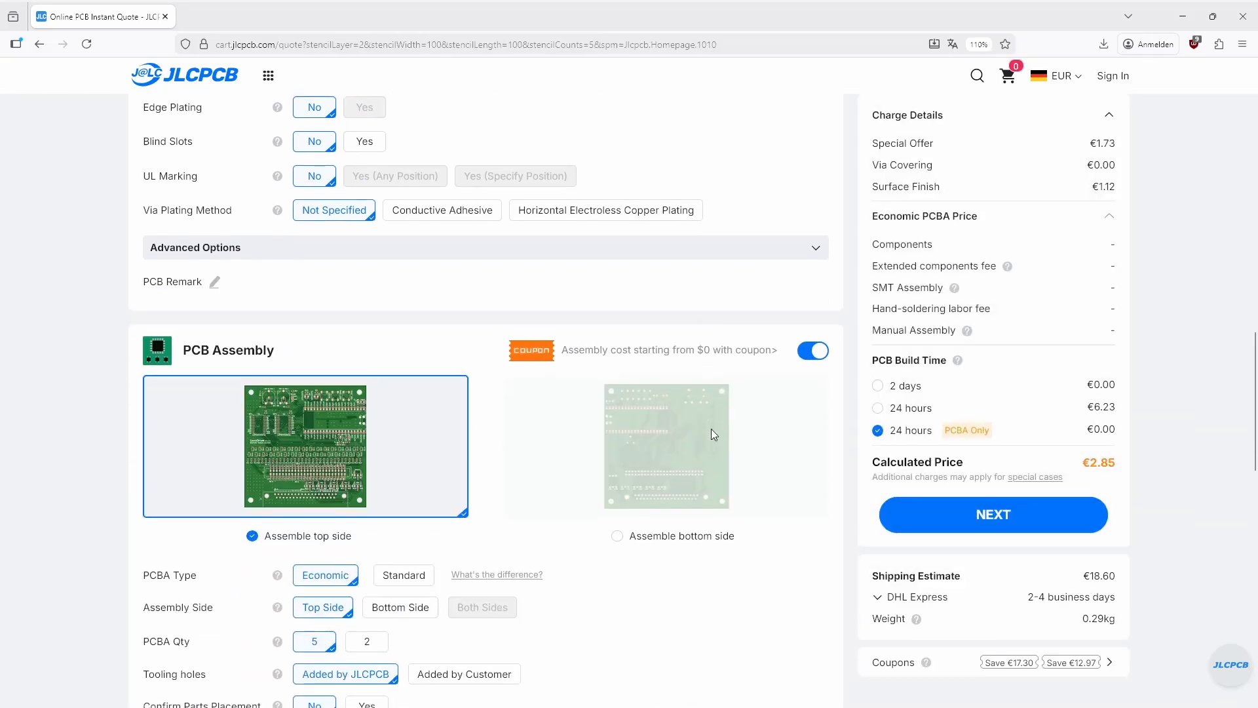
scroll(918, 431, "down", 2)
left_click(1020, 513)
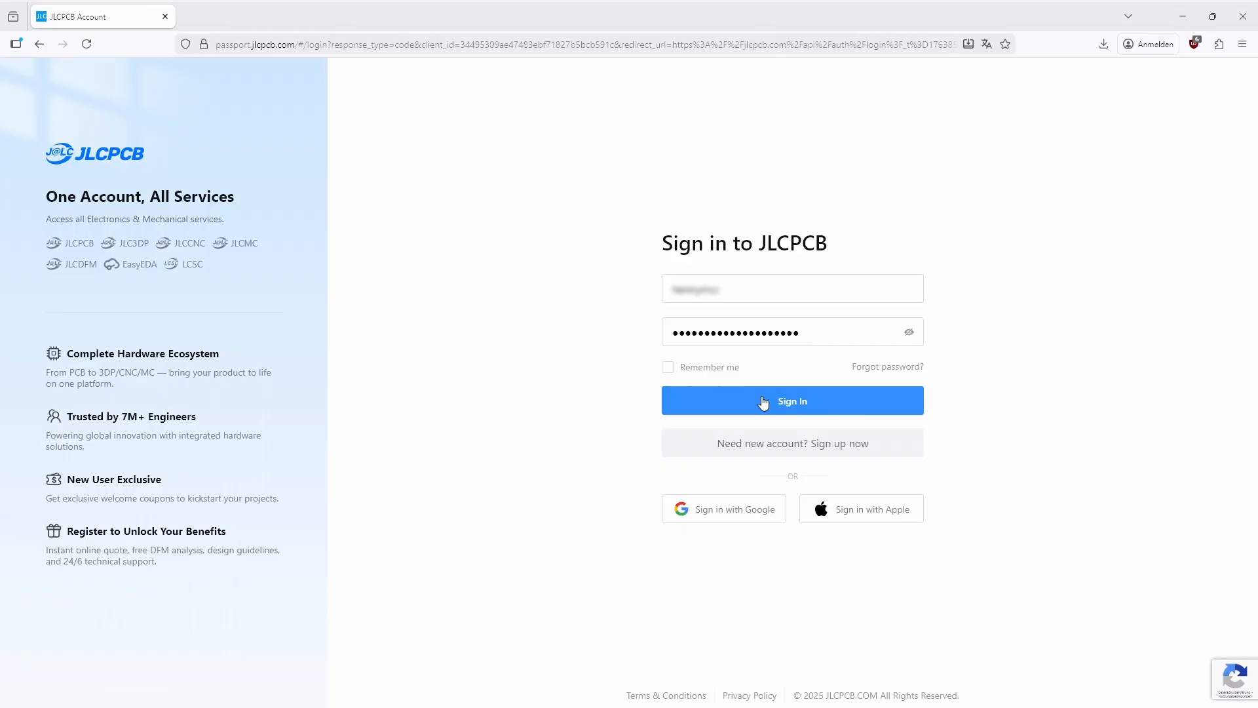
left_click(762, 401)
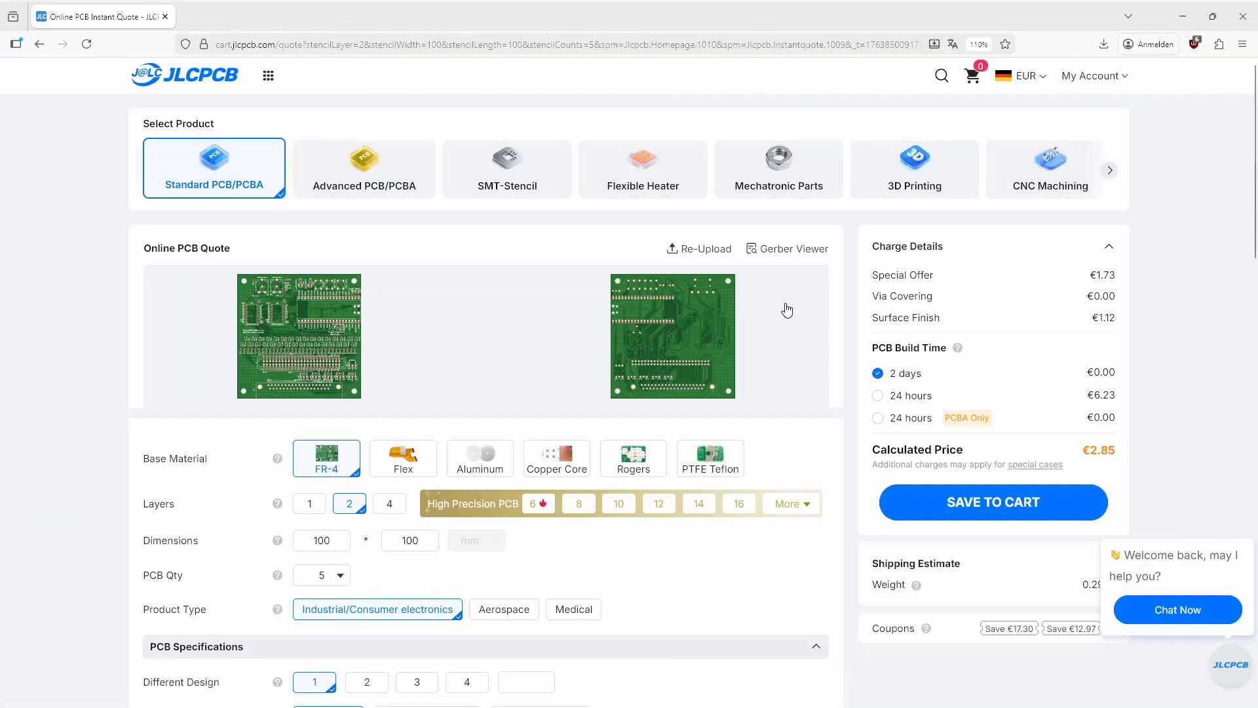
- Choose the 24 hours PCBA Only build time and proceed through the PCB overview to the Bill of Materials stage
scroll(788, 310, "down", 2)
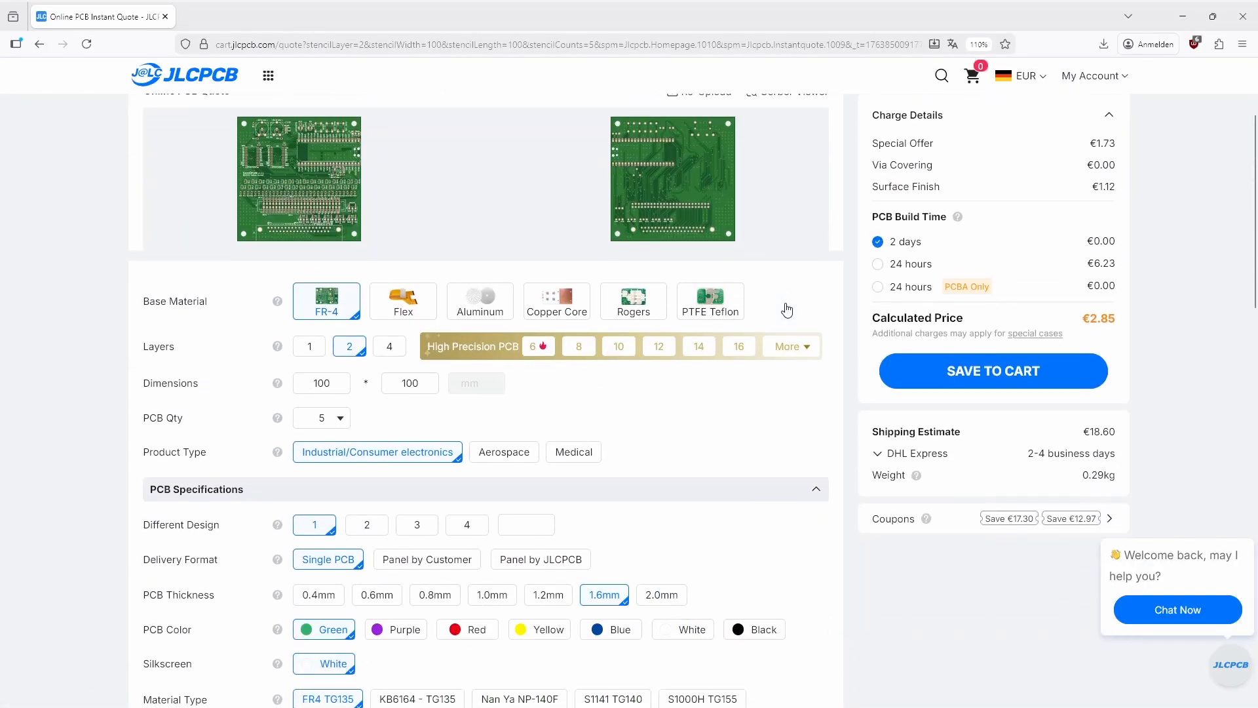
left_click(877, 287)
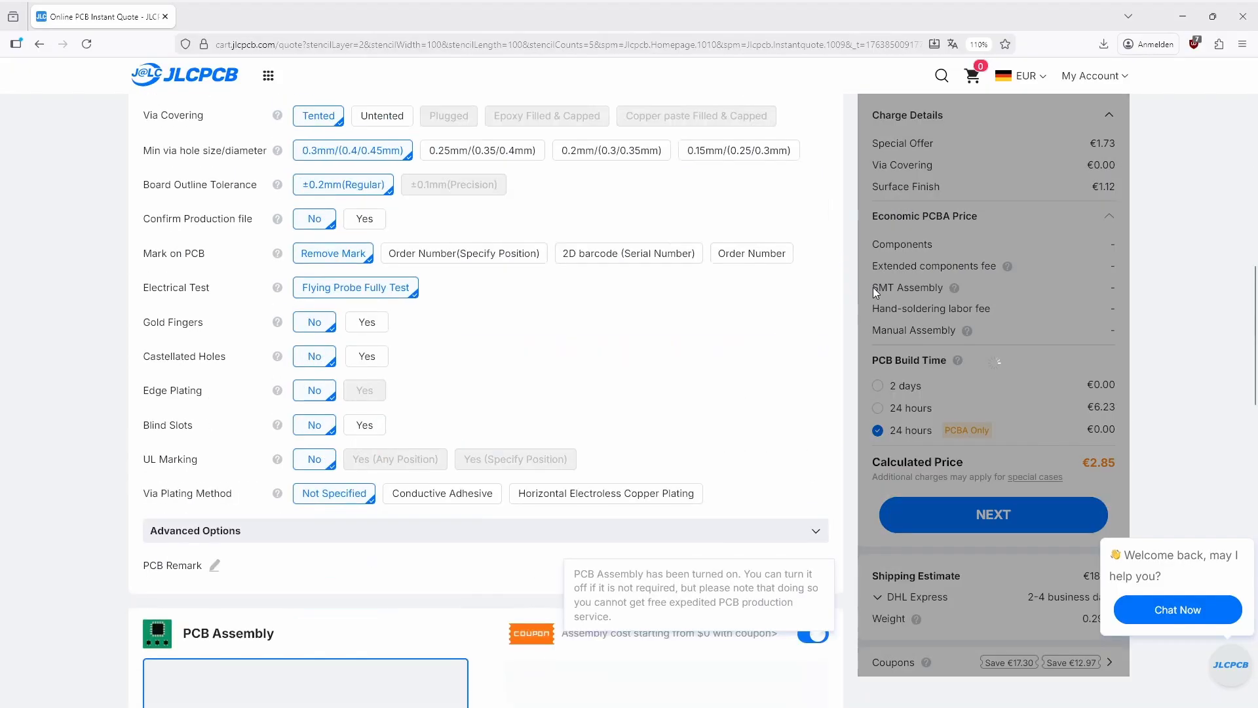
left_click(964, 521)
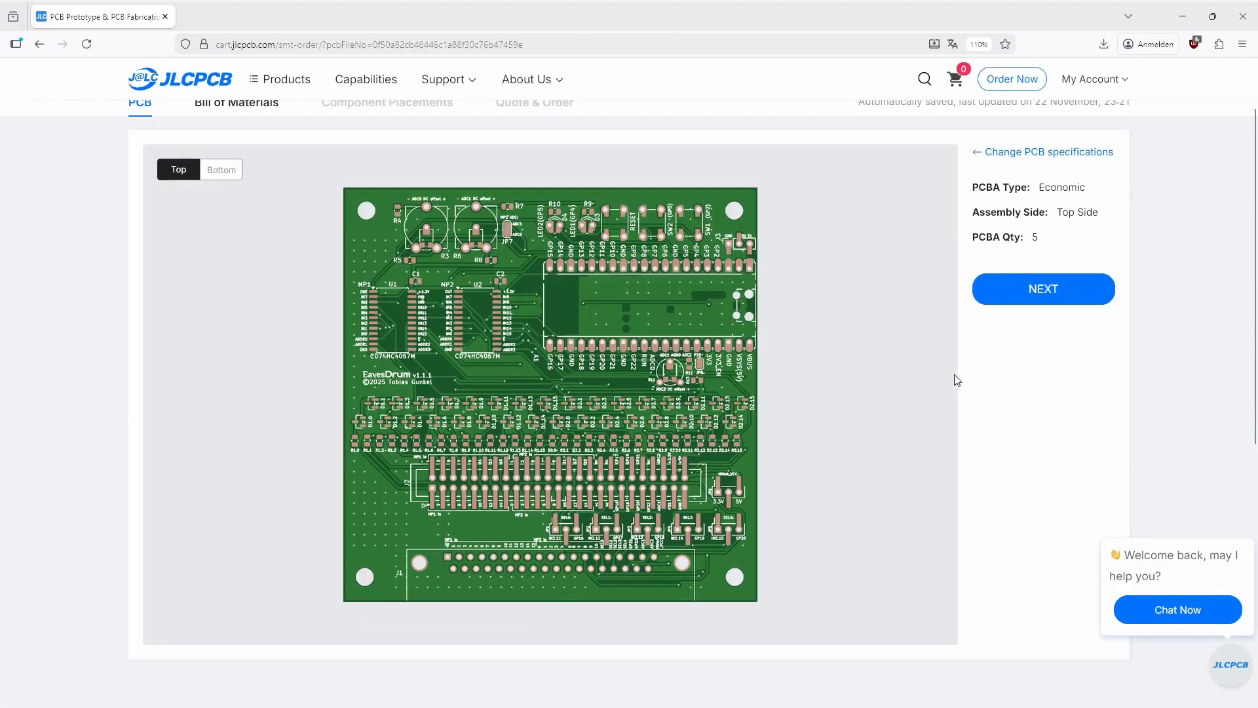
left_click(1035, 291)
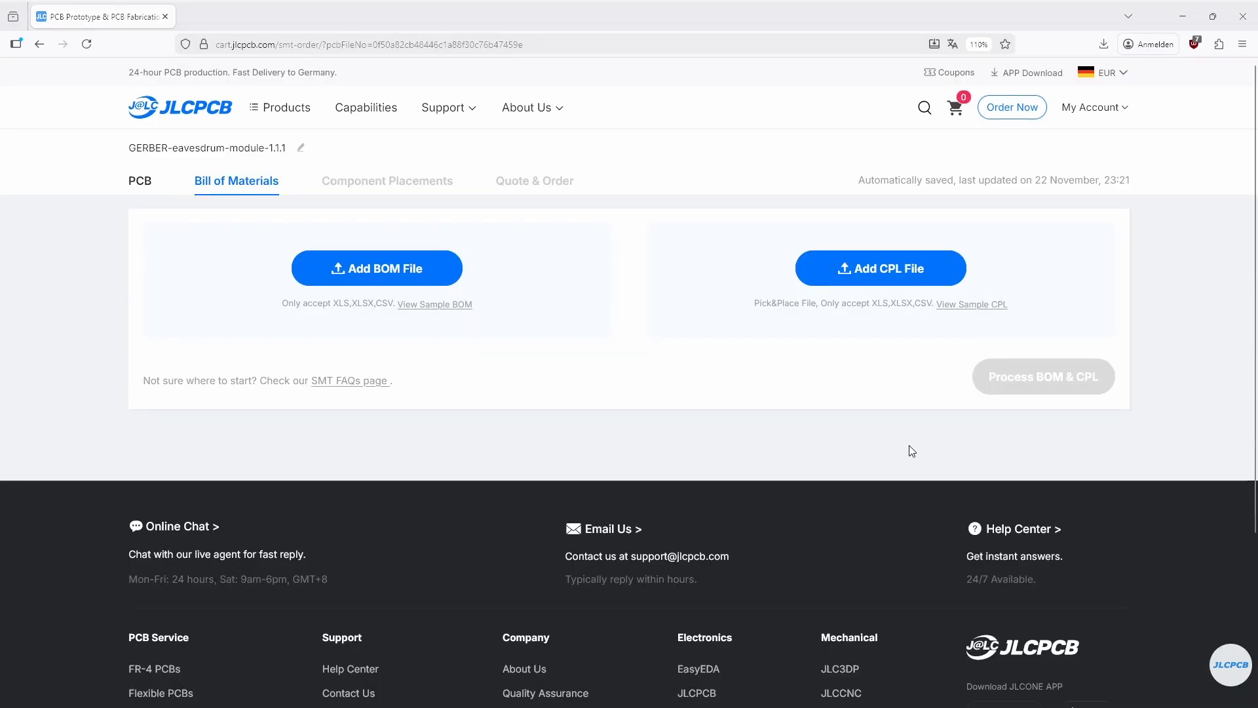
- Upload BOM-eavesdrum-module-1.1.1.csv as the BOM file and CPL-eavesdrum-module-1.1.1.csv as the CPL file, and process both
key("alt+Tab")
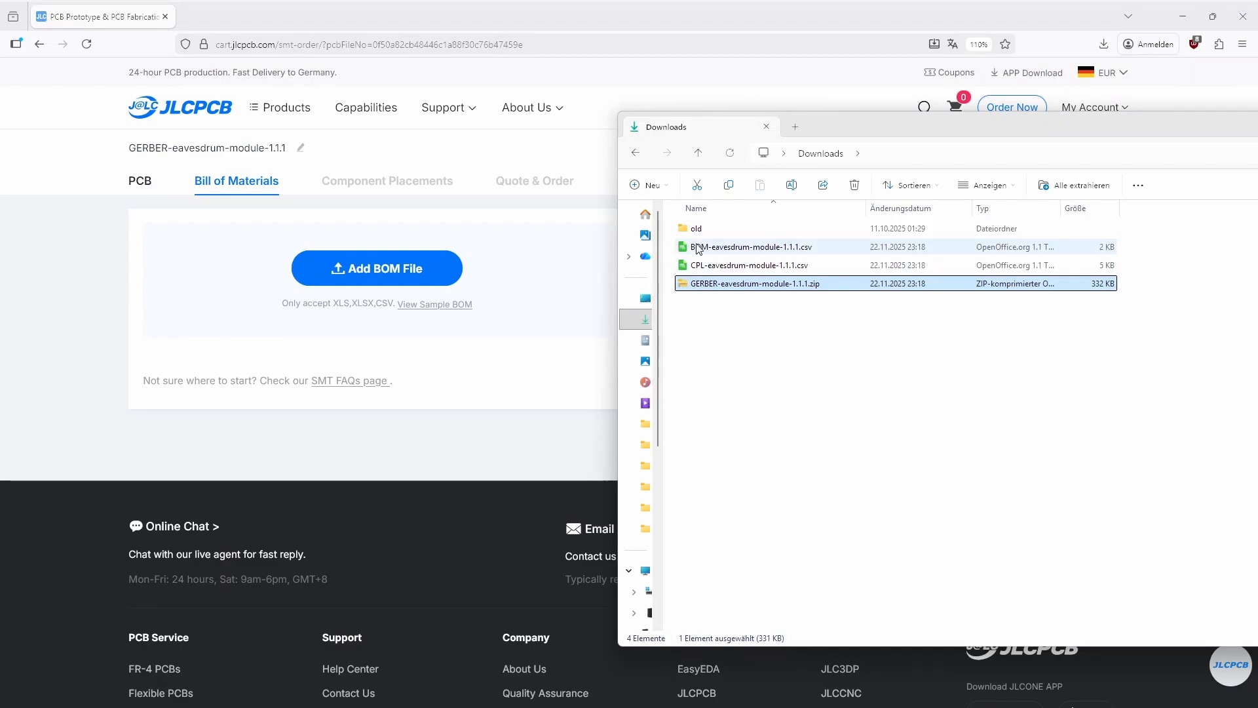
left_click_drag(698, 248, 429, 265)
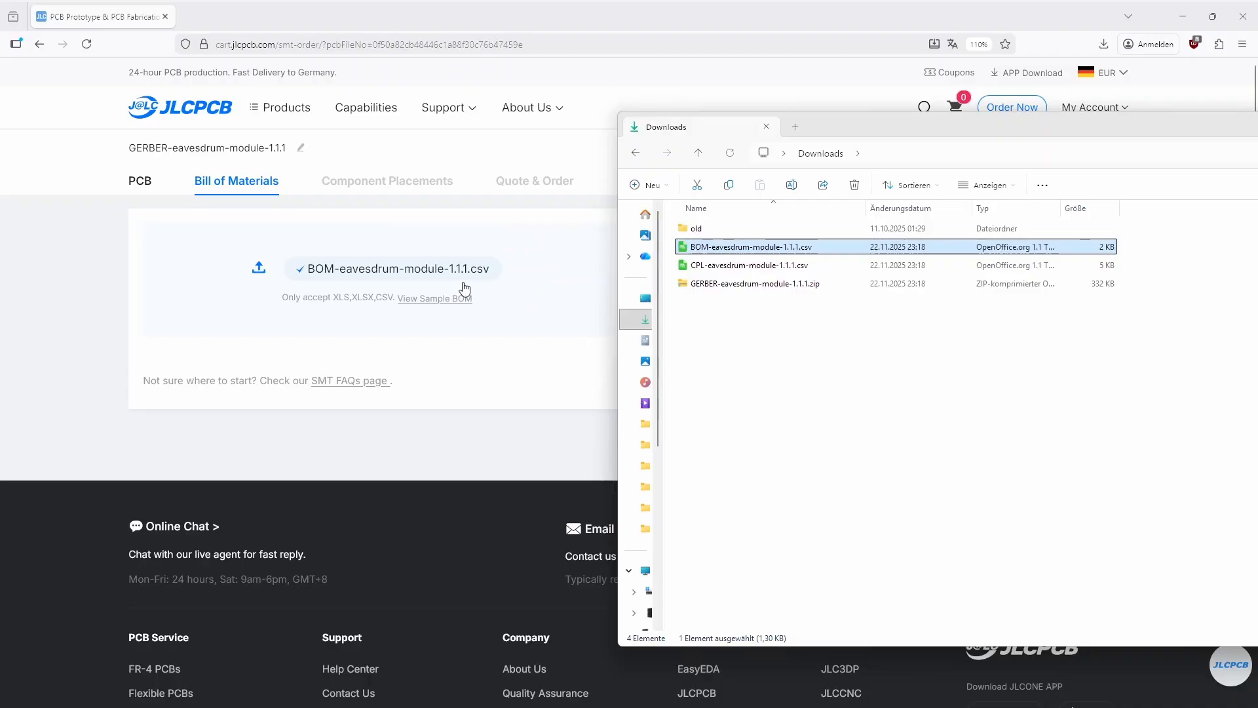
left_click_drag(694, 268, 839, 266)
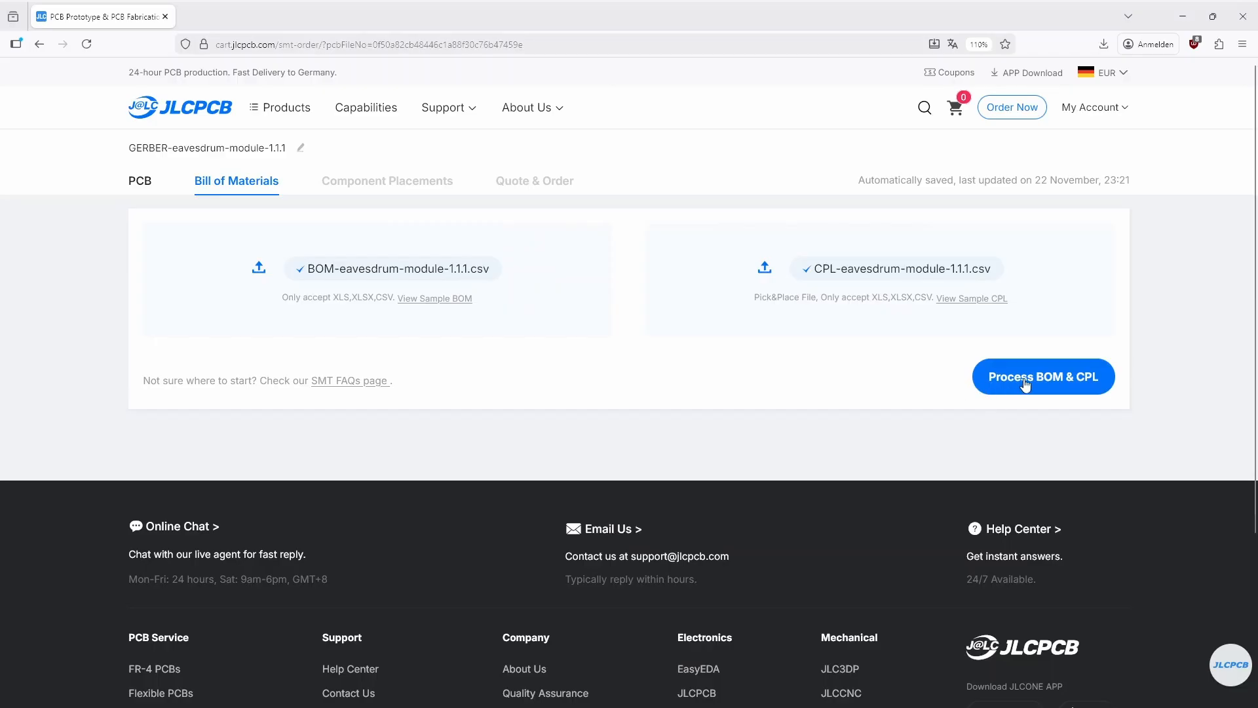
left_click(1026, 385)
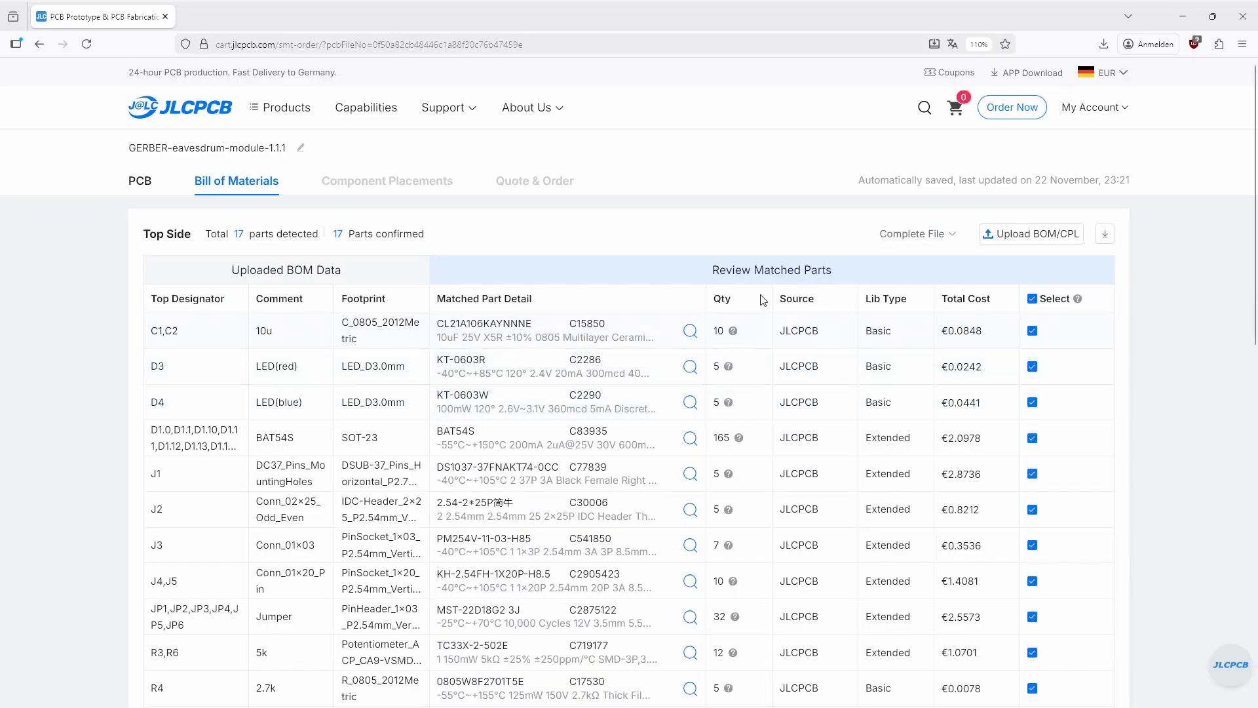
- Review the matched parts in the Bill of Materials and proceed to Component Placements to check the 3D board preview
scroll(764, 300, "down", 5)
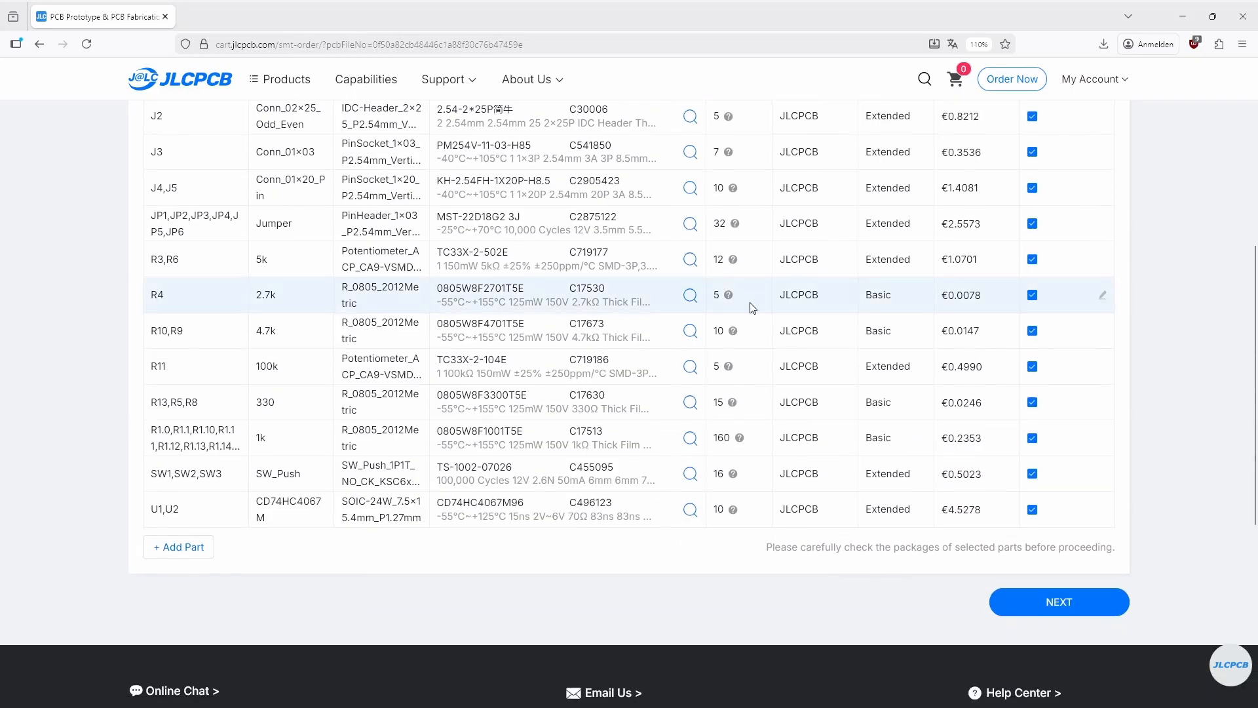
scroll(1052, 417, "up", 4)
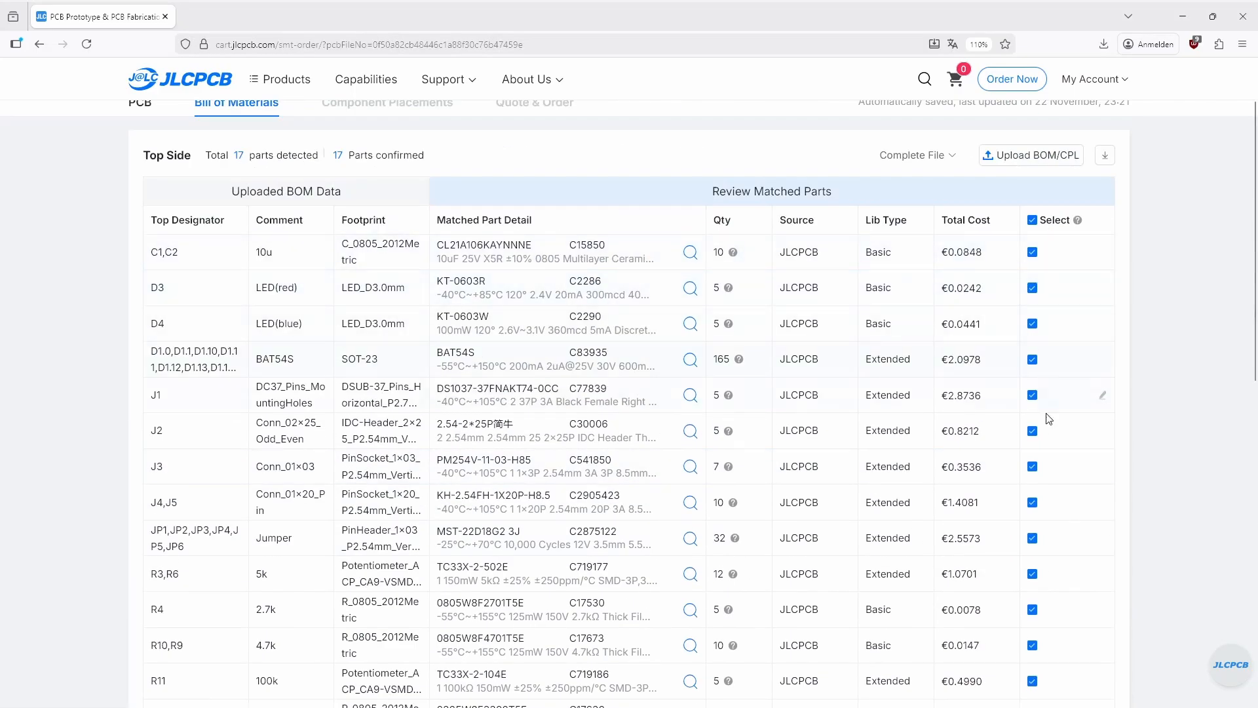
scroll(1049, 418, "down", 5)
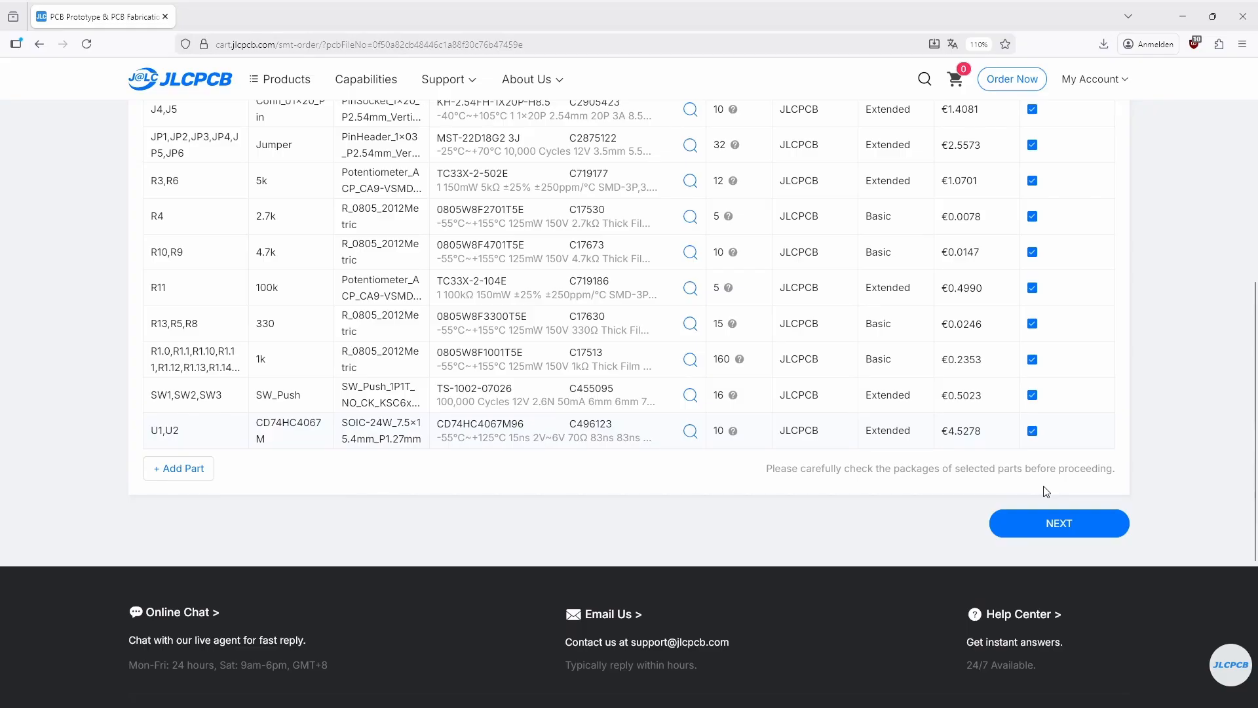
left_click(1054, 528)
scroll(851, 343, "up", 1)
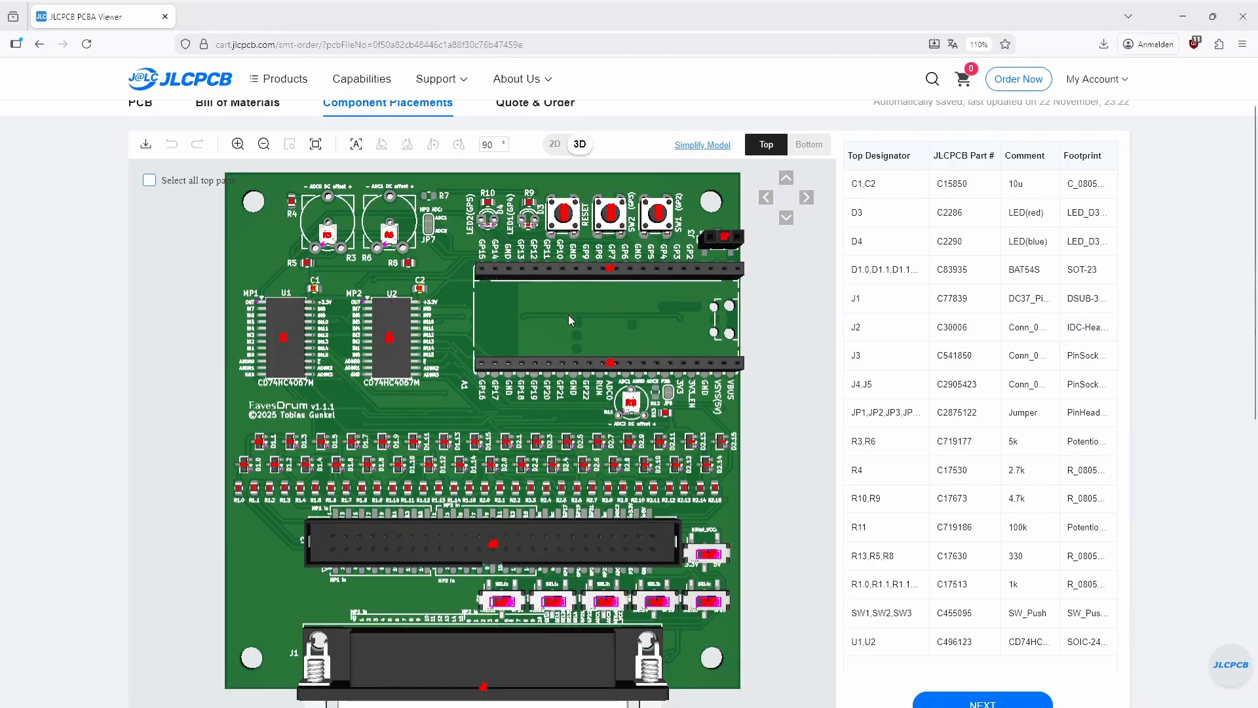
scroll(761, 419, "down", 2)
scroll(761, 423, "up", 2)
scroll(1187, 461, "down", 1)
scroll(1187, 461, "up", 1)
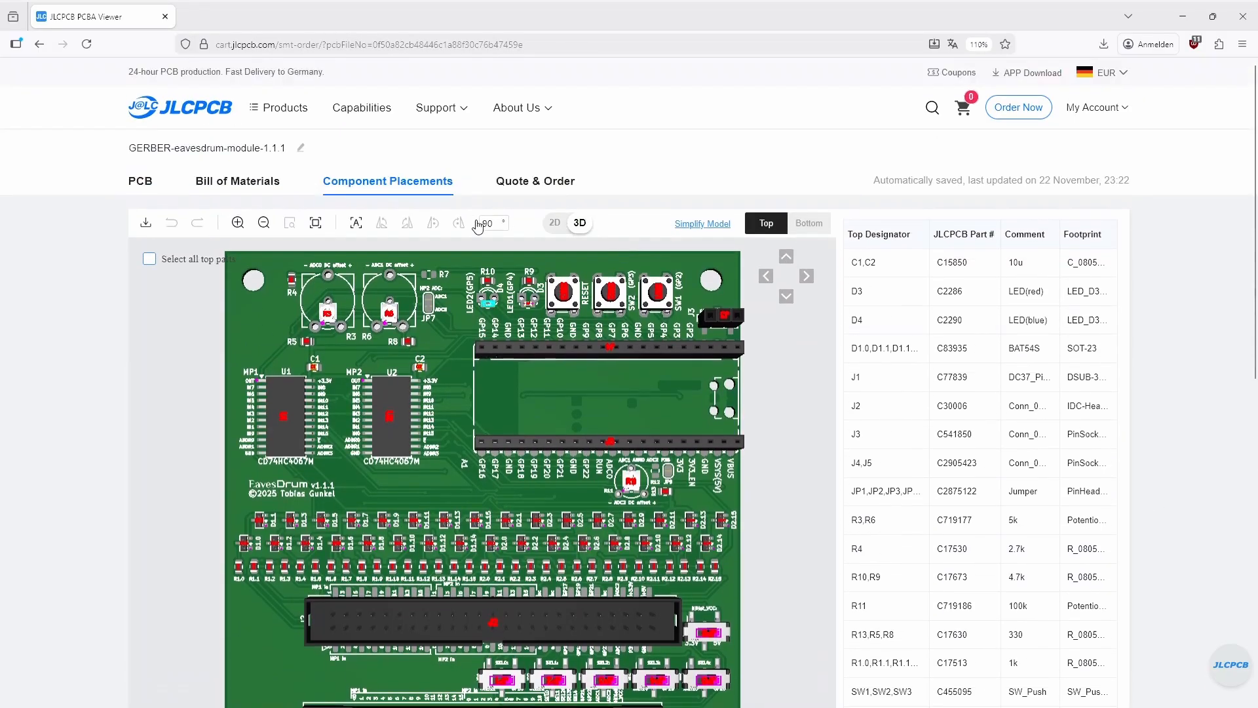
- Return to the Bill of Materials, deselect parts J4,J5 and J2, and preview the board with them not placed
left_click(256, 187)
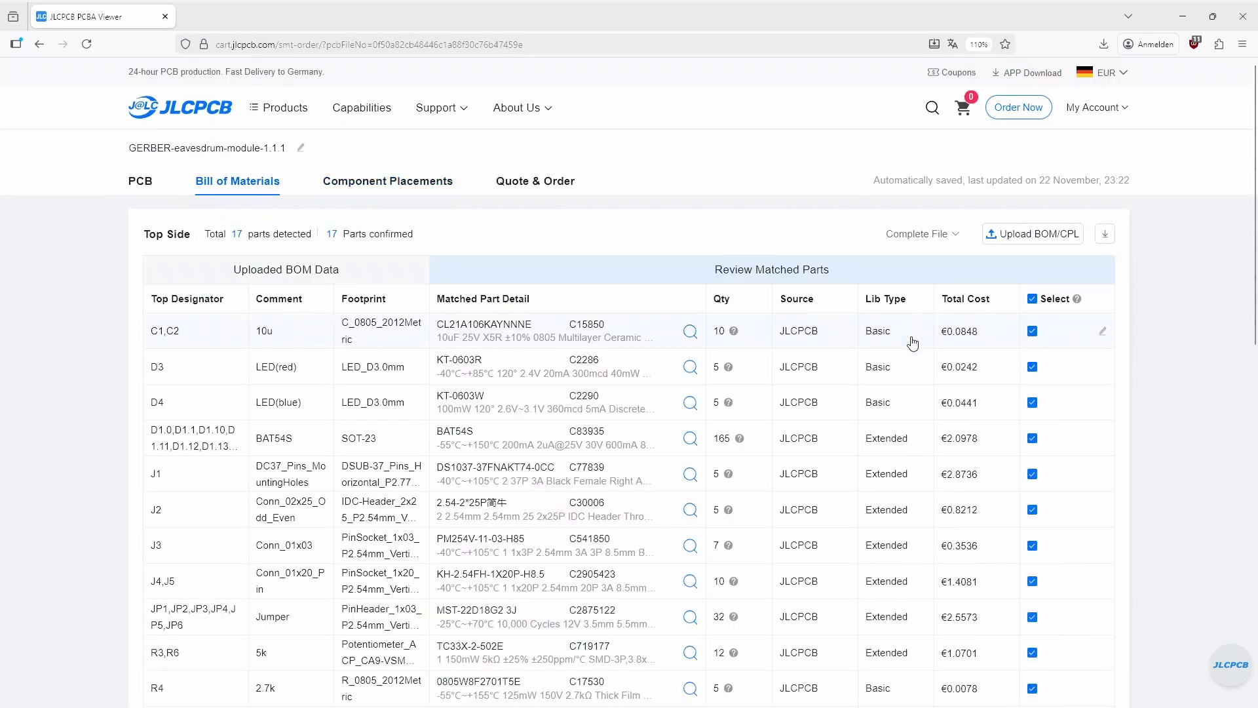
scroll(911, 383, "down", 3)
scroll(907, 392, "down", 1)
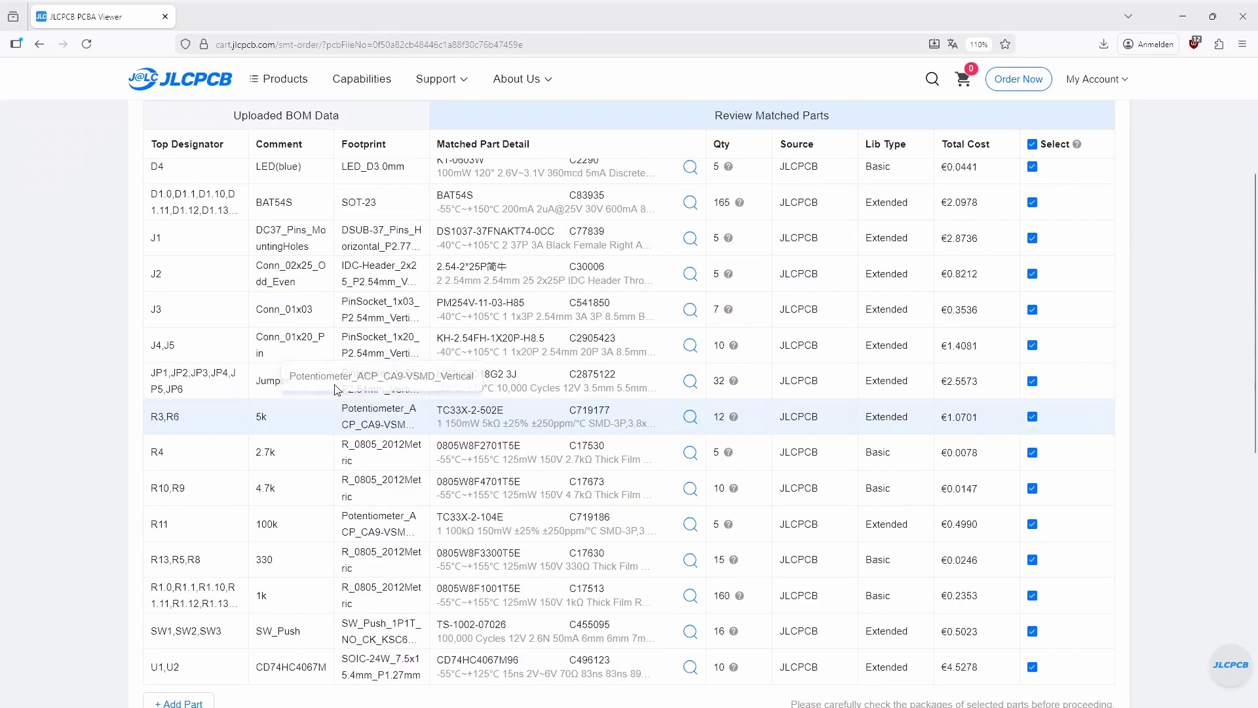
left_click(1035, 351)
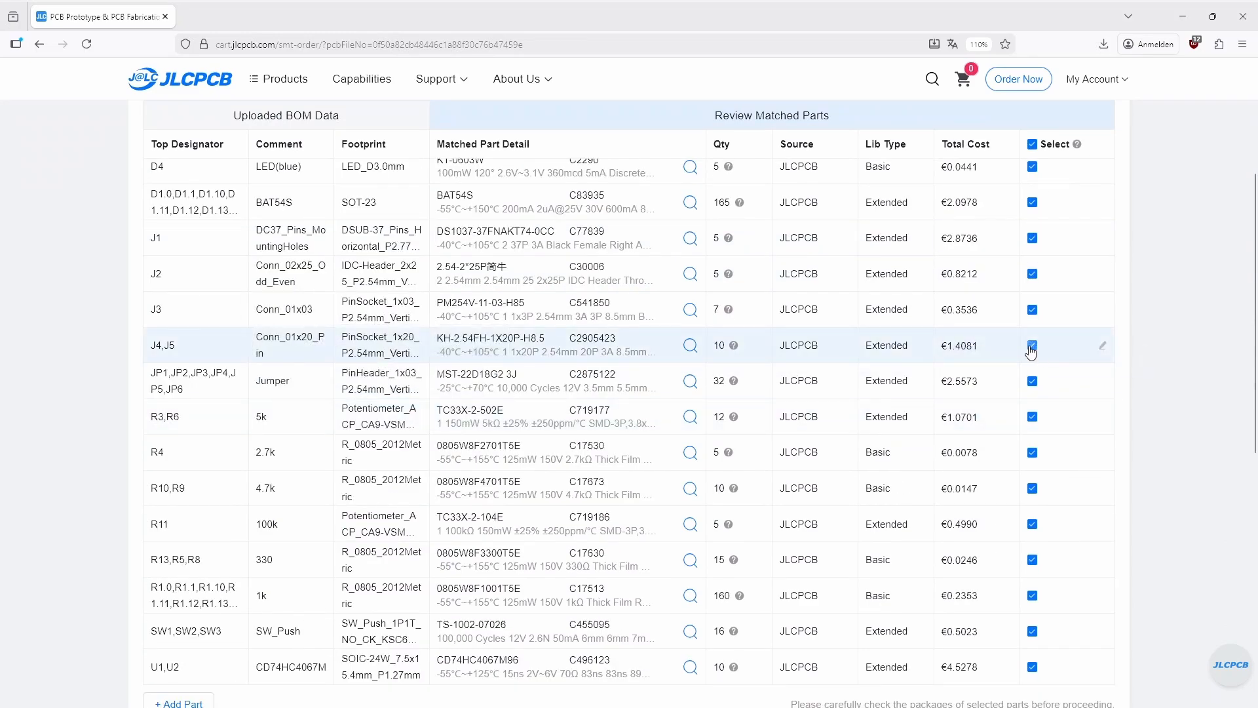
left_click(1034, 277)
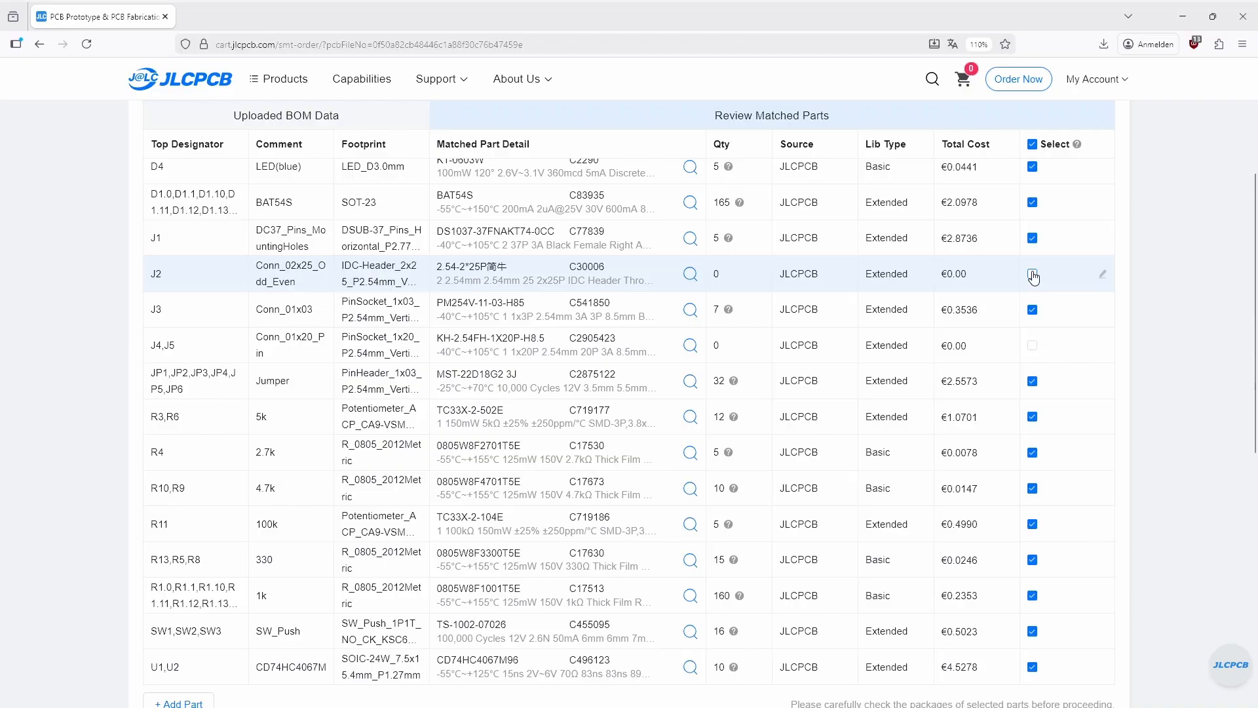
scroll(1062, 275, "down", 2)
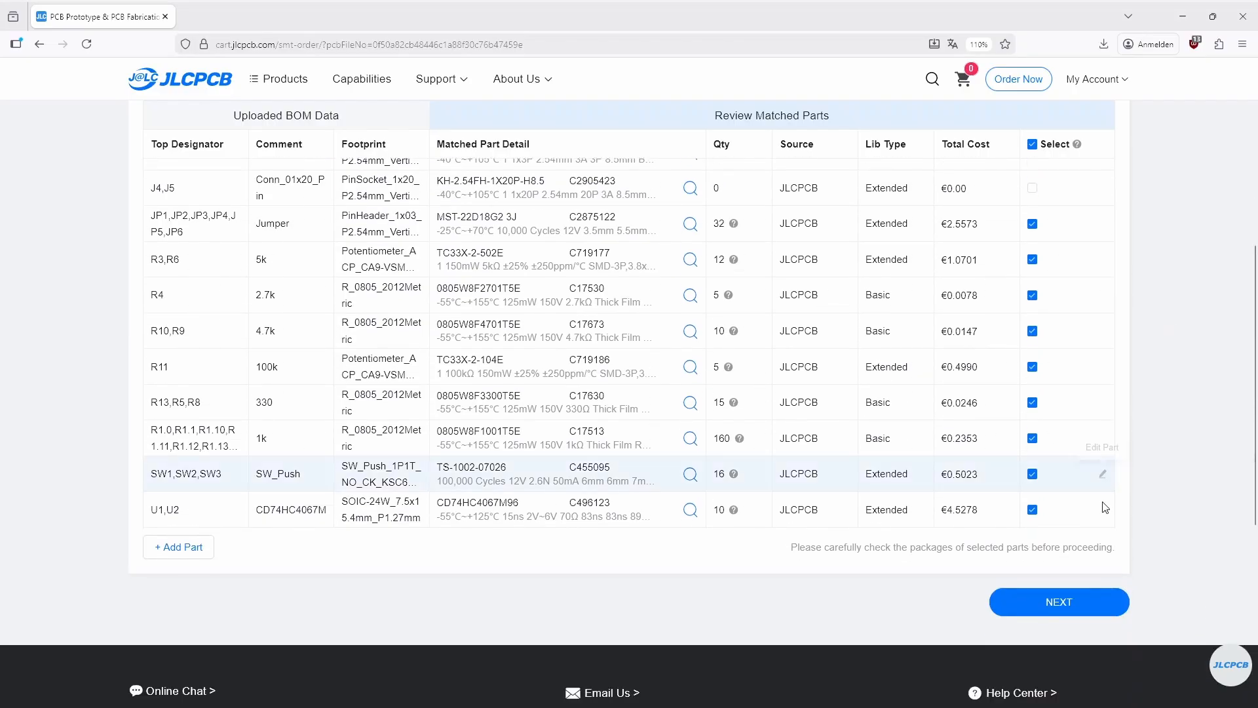
left_click(1058, 608)
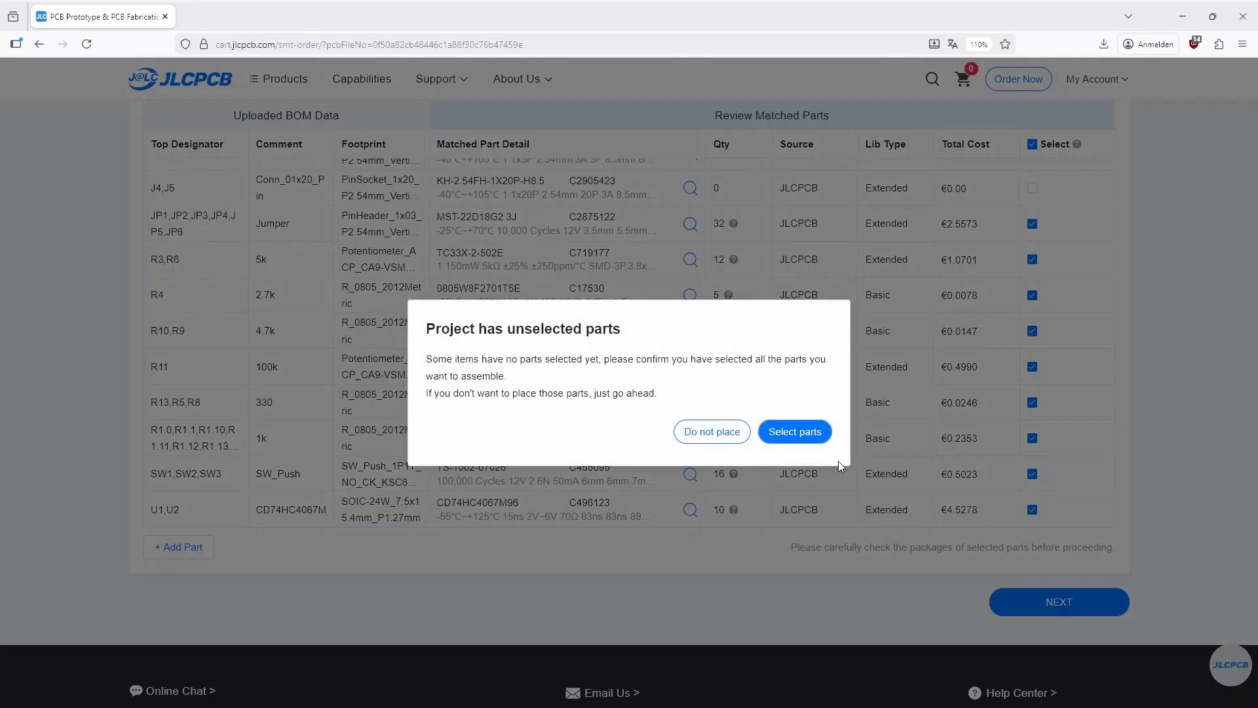
left_click(707, 432)
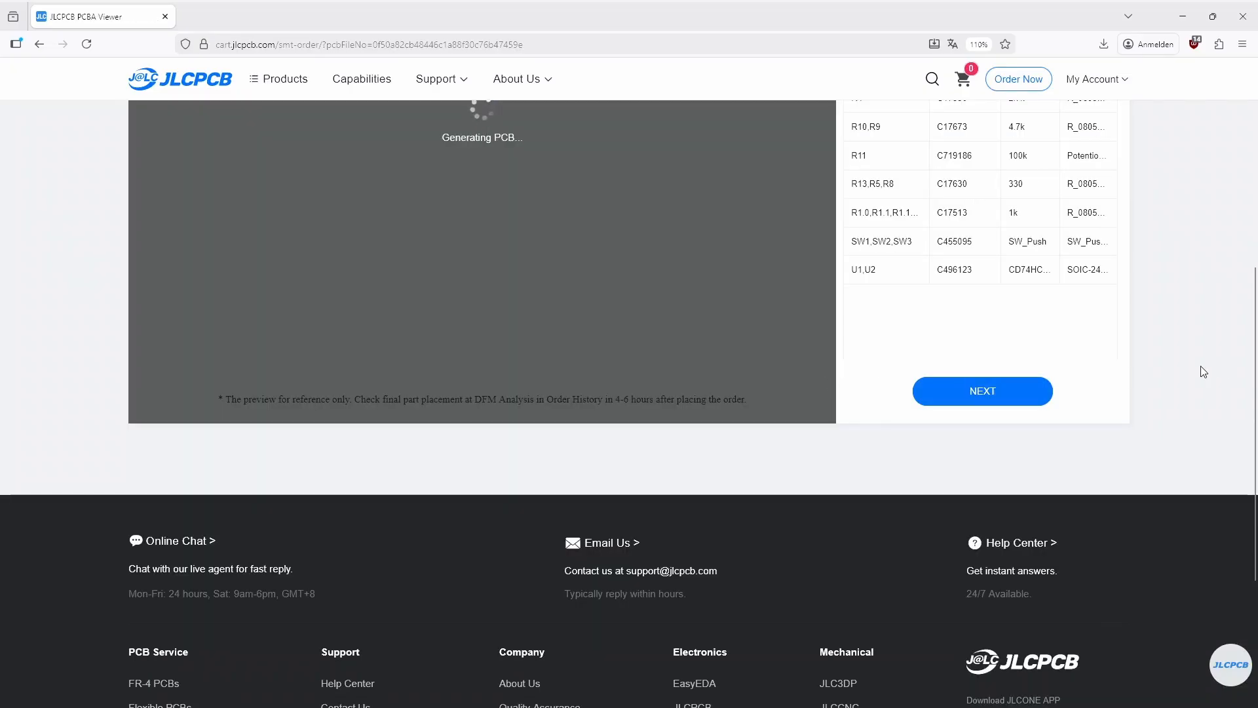
scroll(1204, 371, "up", 5)
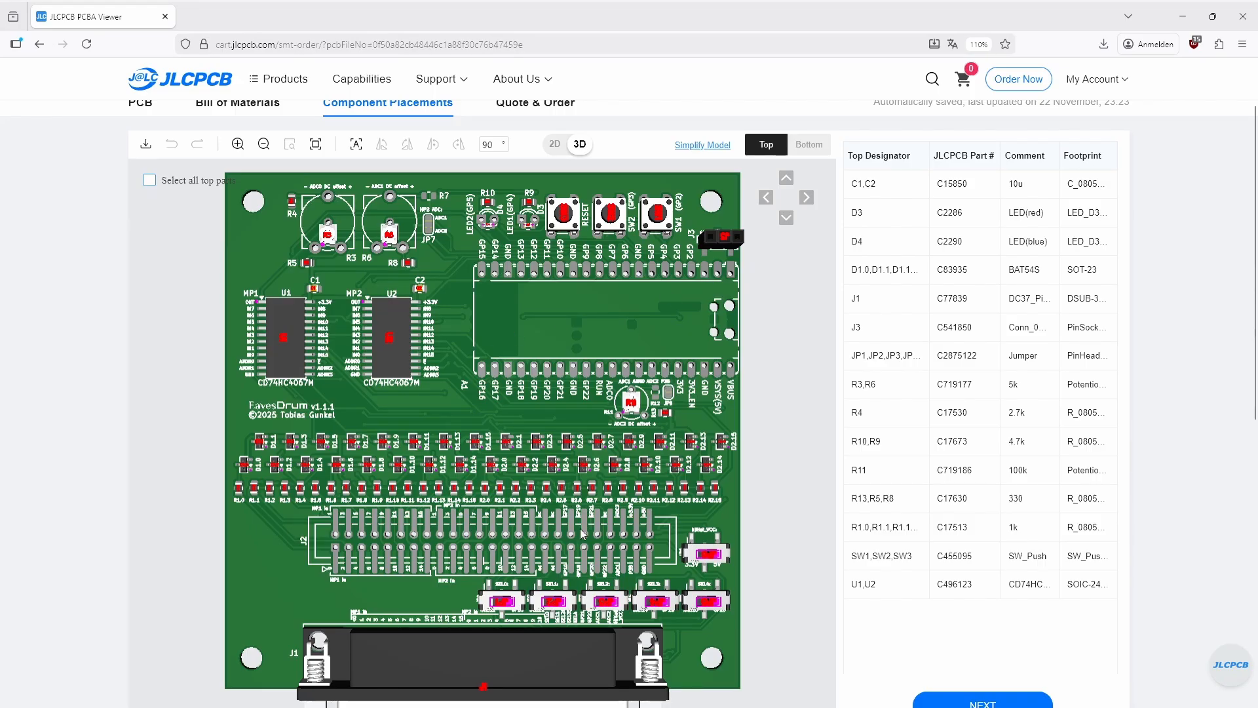
scroll(304, 196, "up", 1)
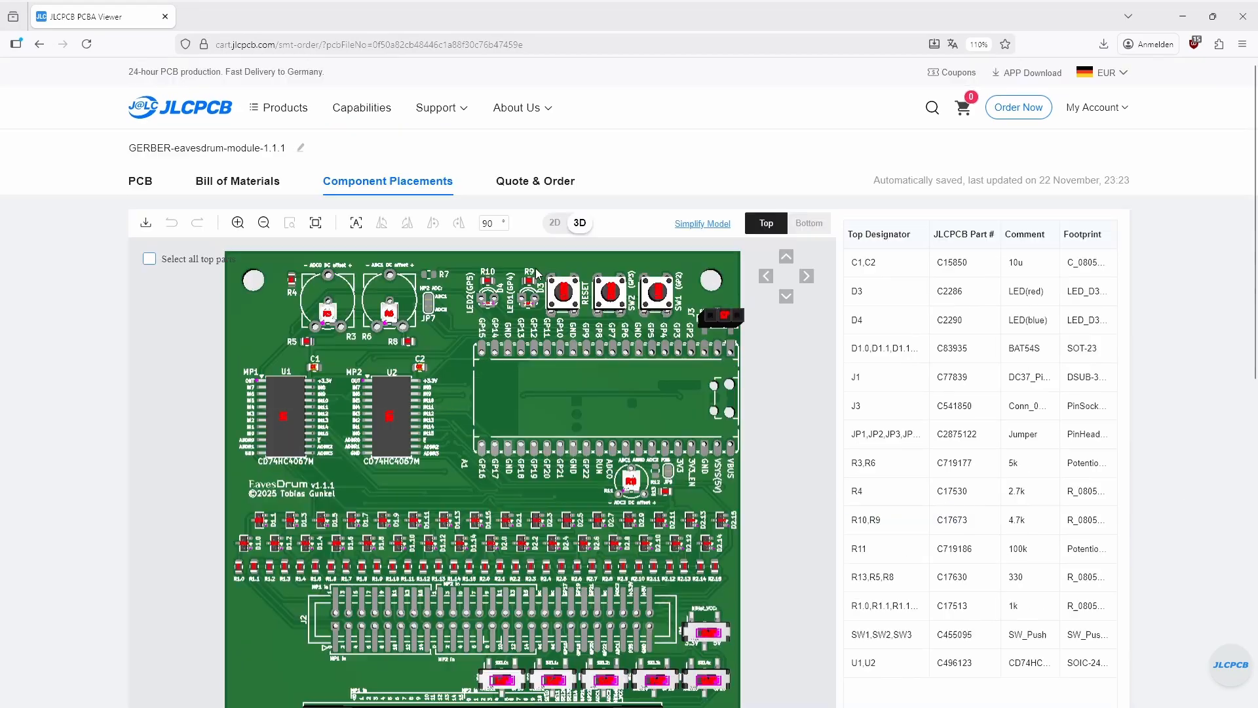
- Go back to the Bill of Materials, reselect J2 and J4,J5, and preview the placements with all parts included
left_click(275, 190)
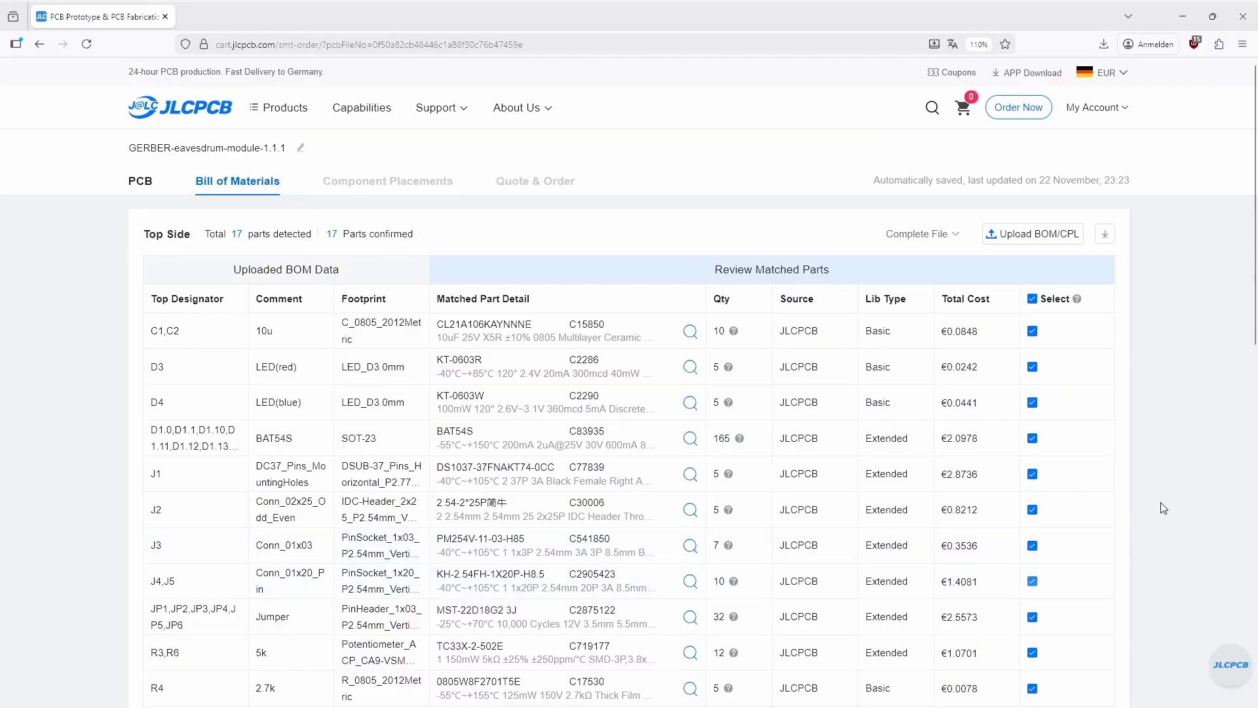
scroll(1164, 508, "down", 5)
left_click(1047, 593)
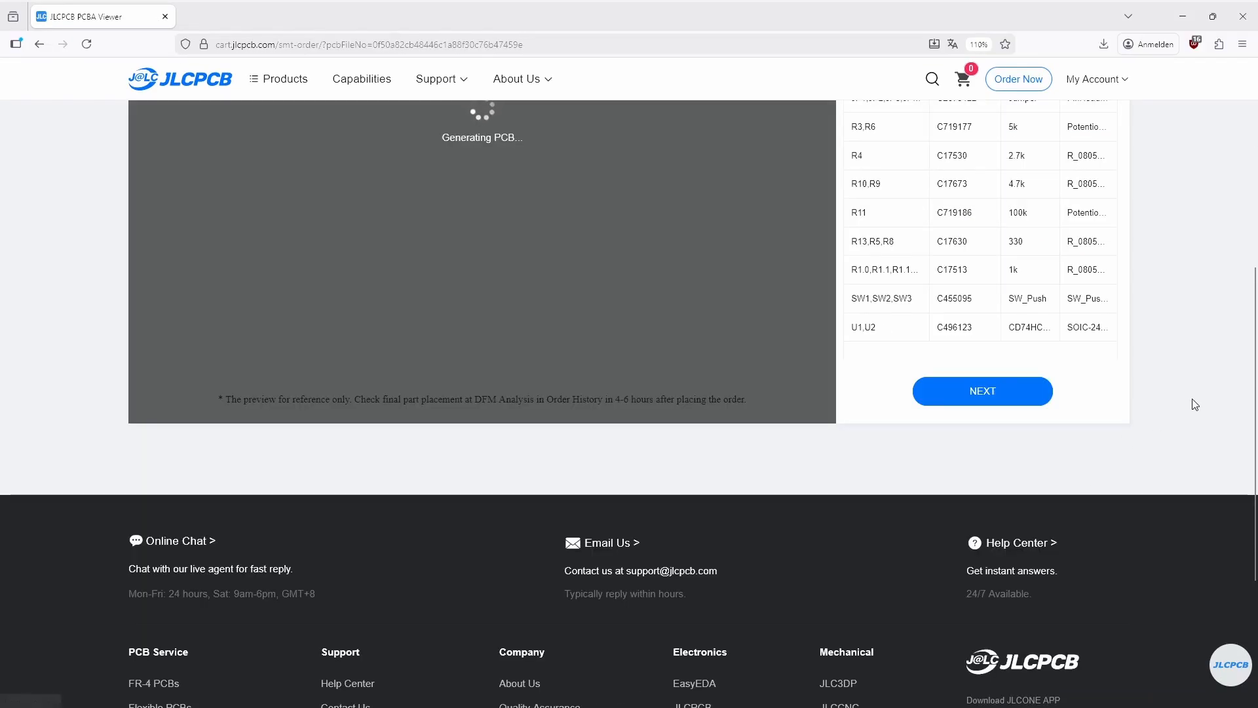
scroll(1194, 400, "up", 4)
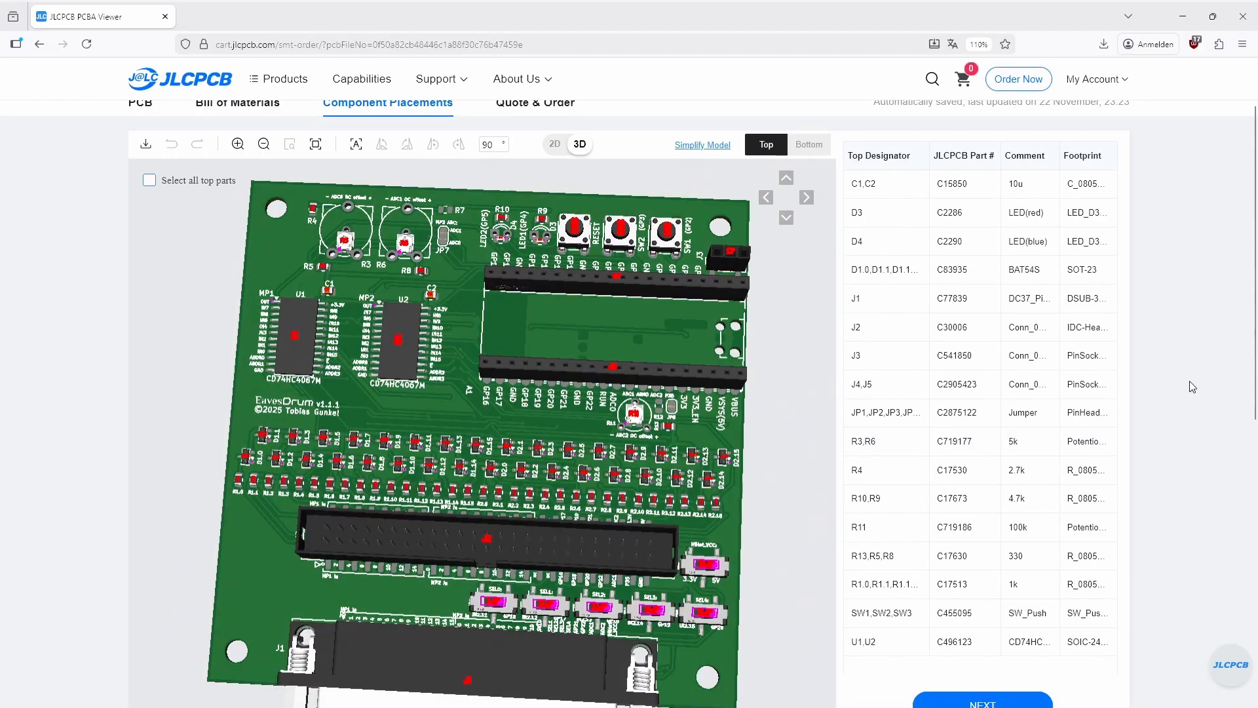
- Proceed to Quote & Order and examine the charge details, including the extended components fee and SMT Assembly explanations
scroll(1193, 386, "down", 2)
left_click(970, 629)
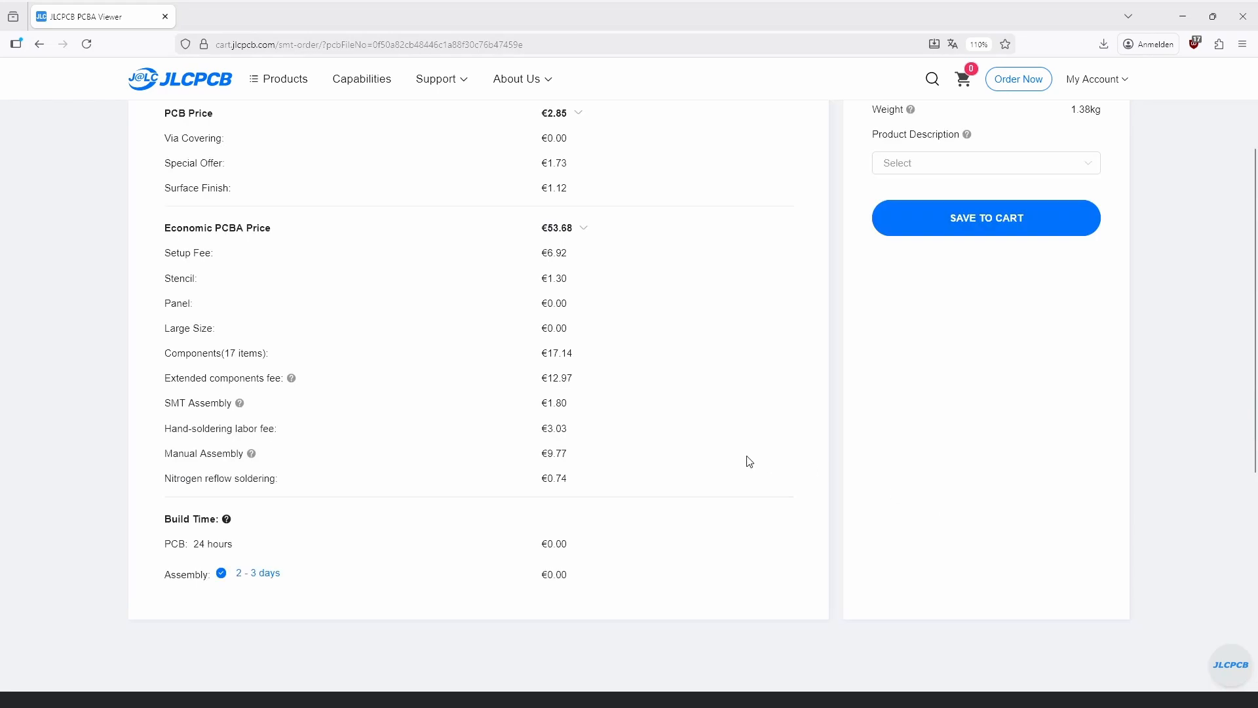
scroll(749, 461, "up", 1)
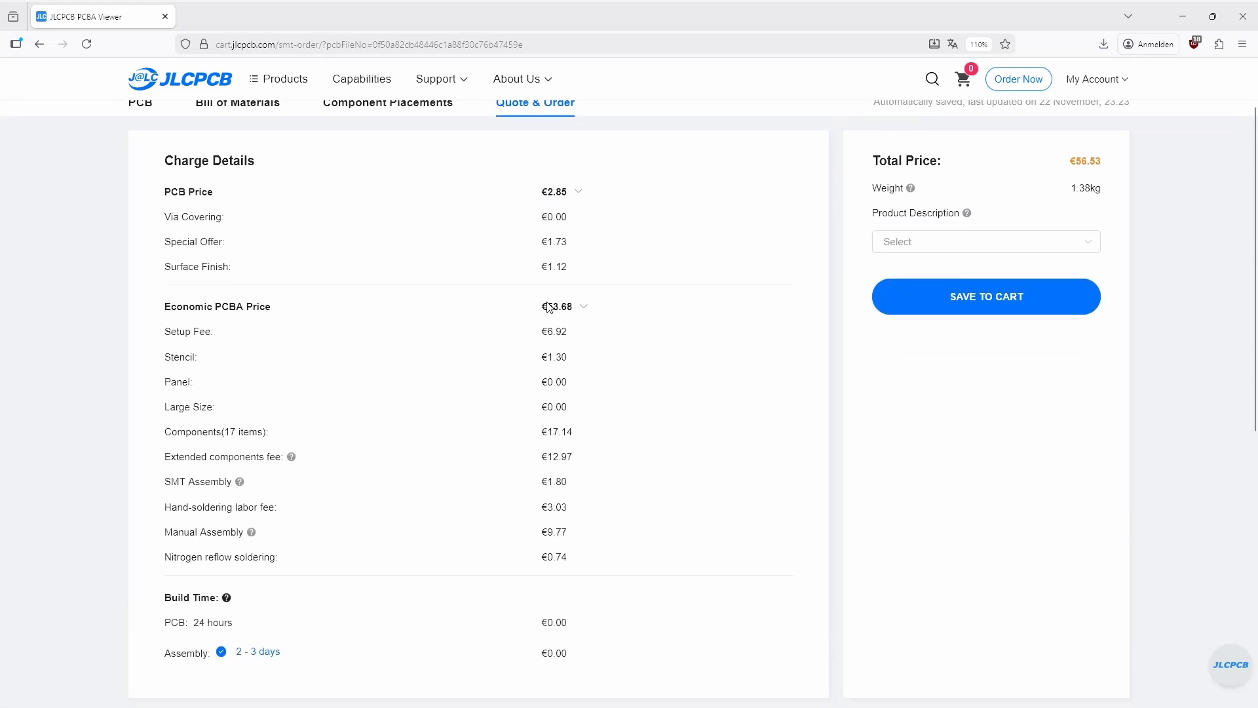
mouse_move(295, 461)
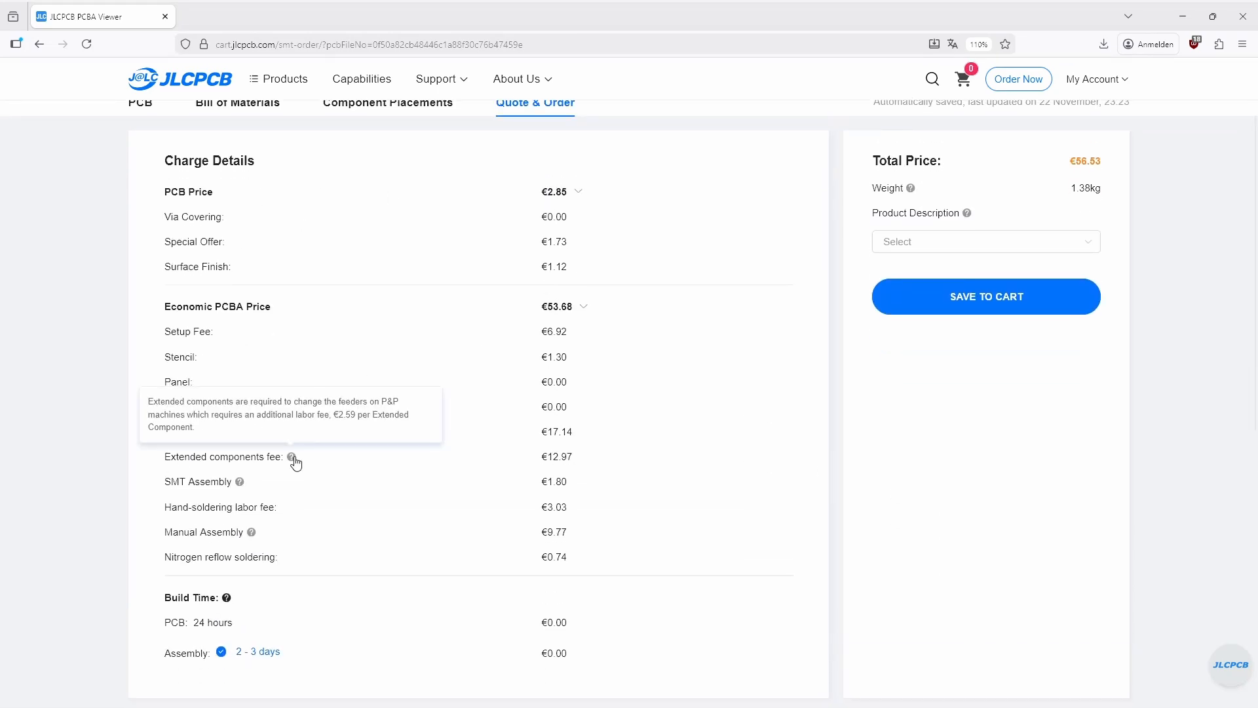
mouse_move(240, 486)
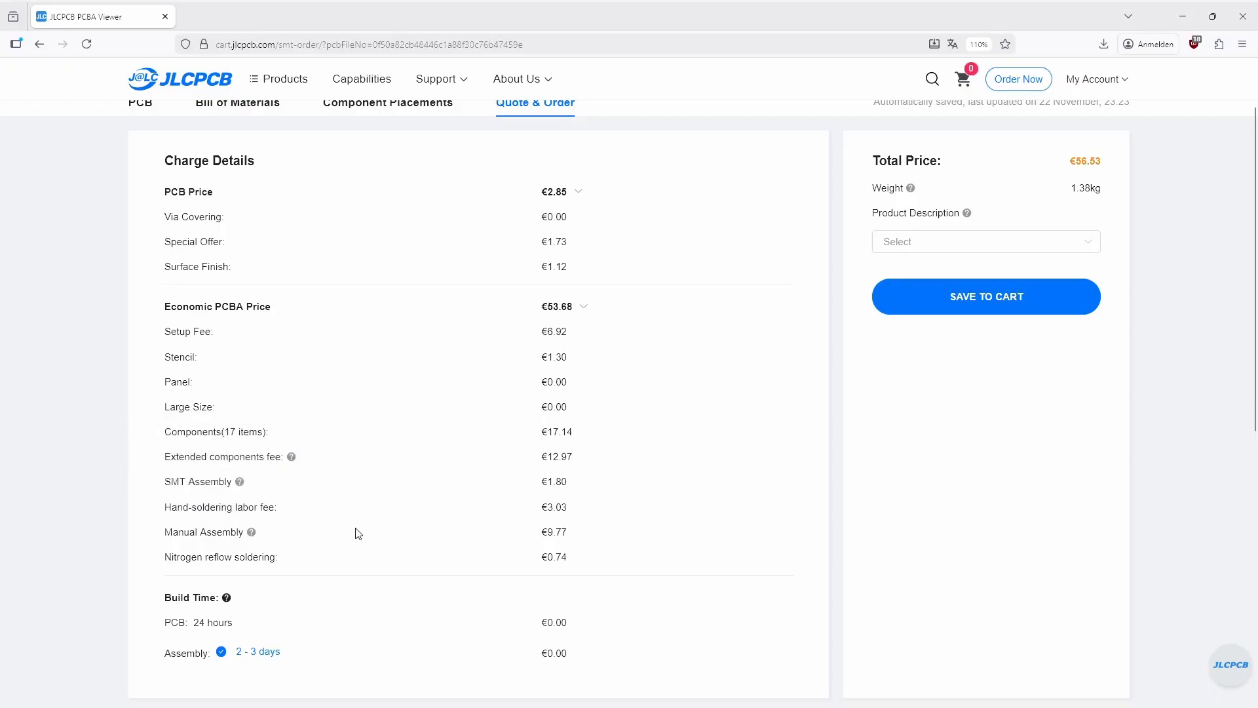
- Set the product description to musical instruments / Electronic Music Instrument - HS Code 920994 and save the order to the cart
scroll(429, 531, "up", 2)
left_click(907, 319)
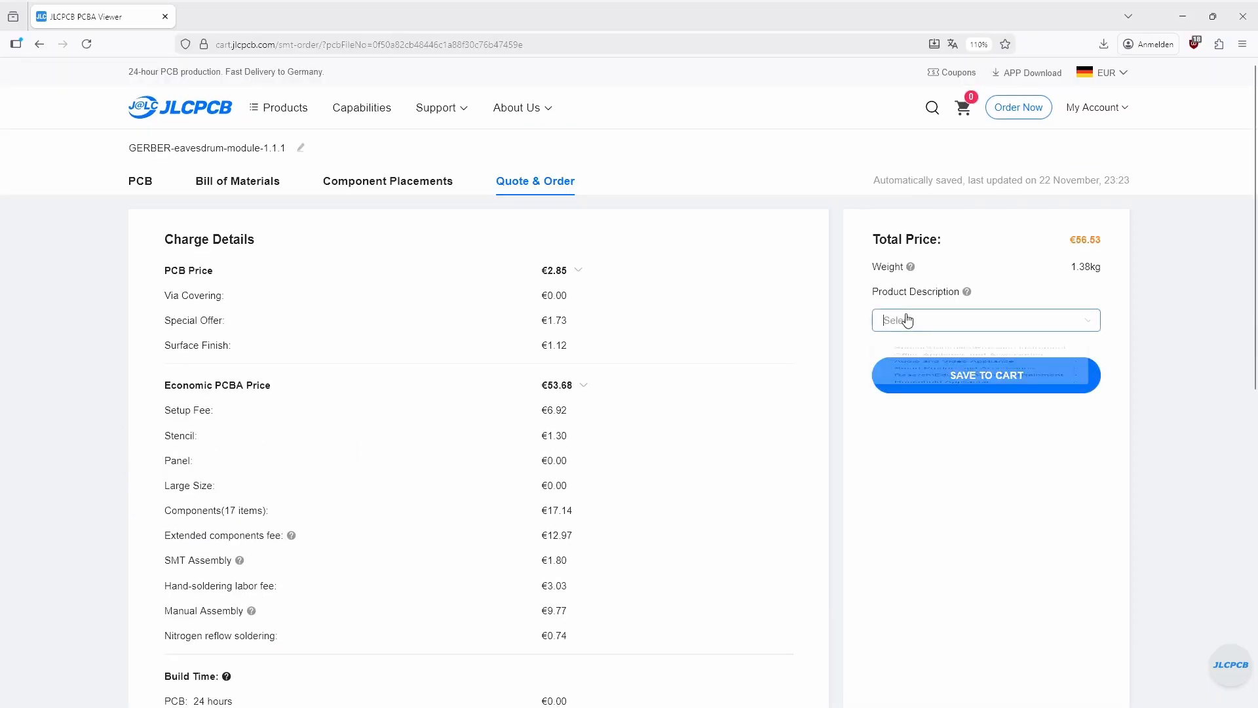
scroll(924, 406, "down", 1)
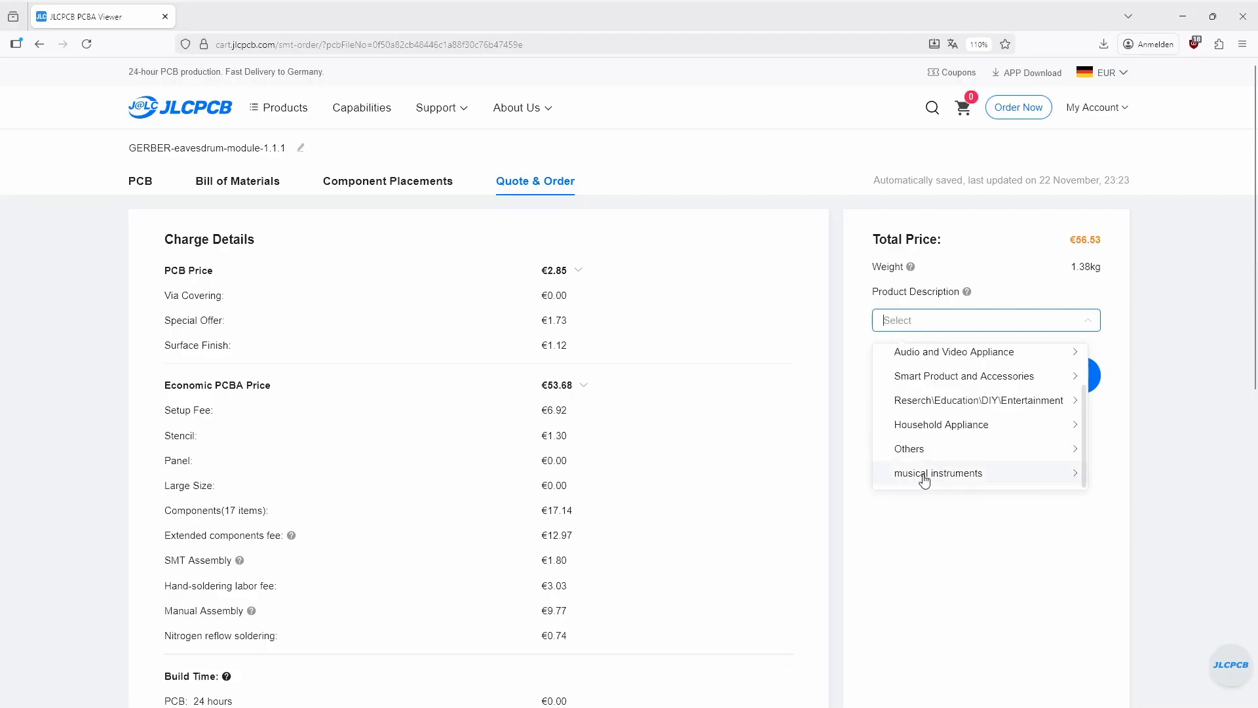
left_click(925, 477)
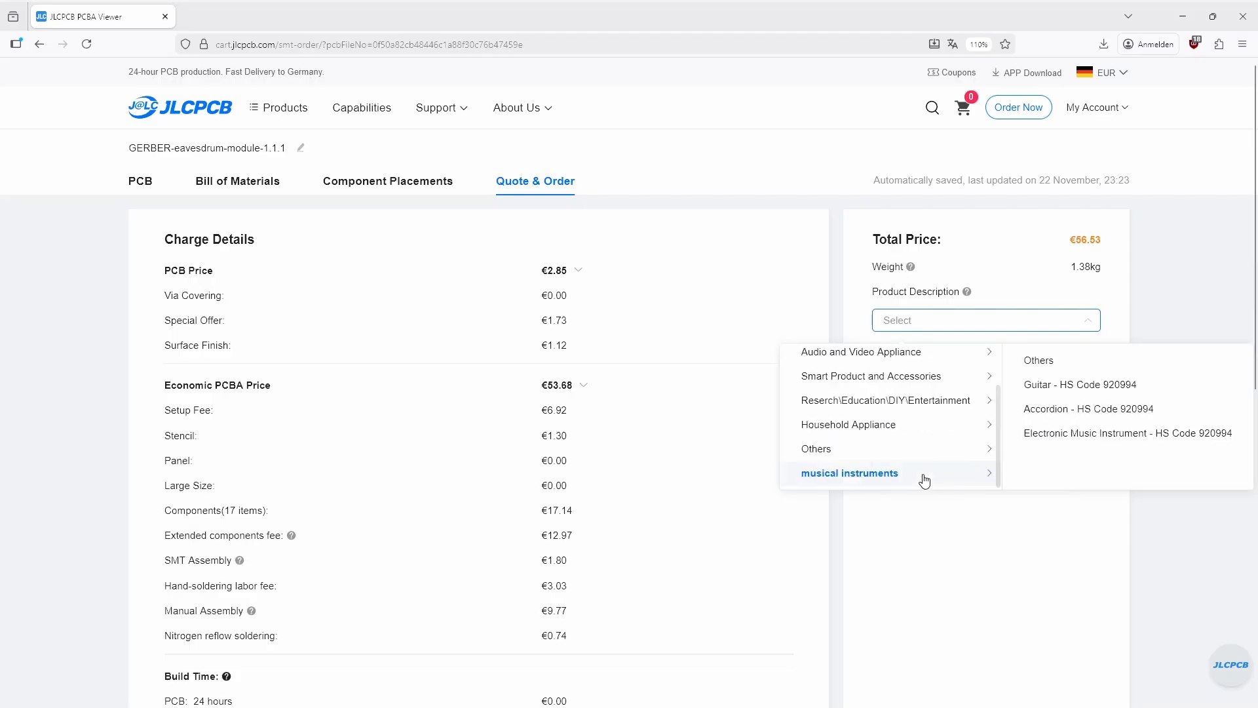
left_click(1081, 433)
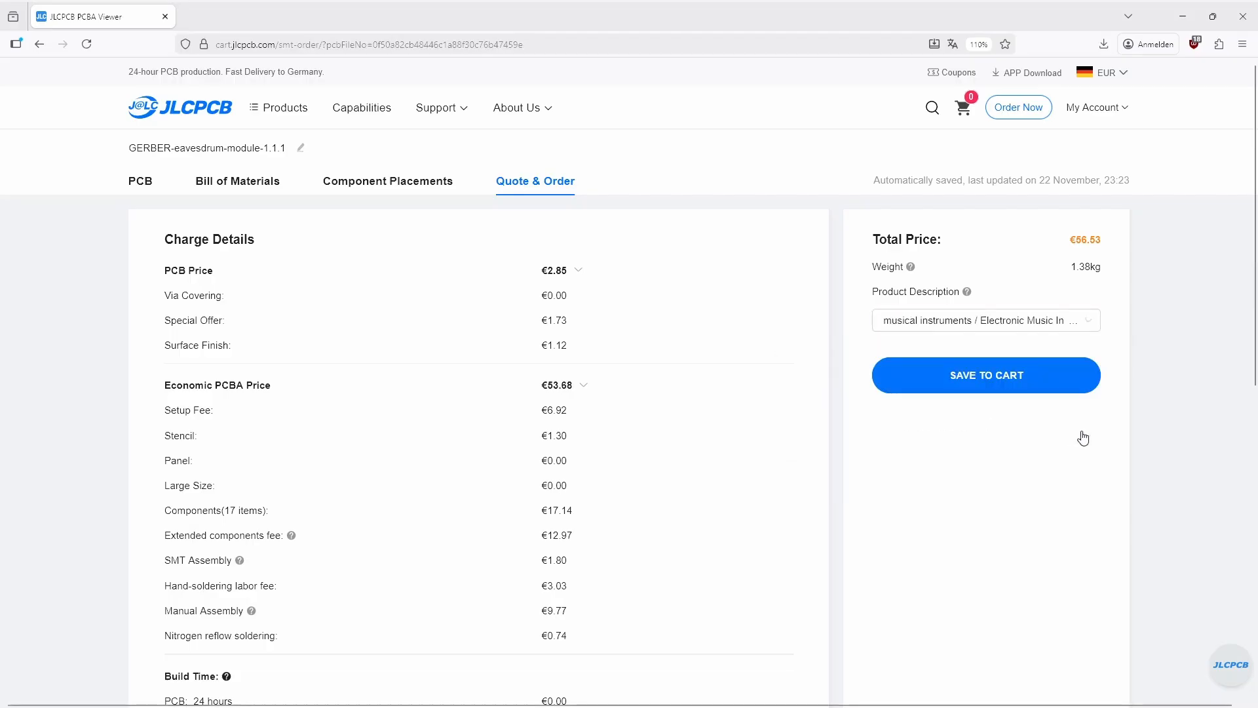
left_click(961, 376)
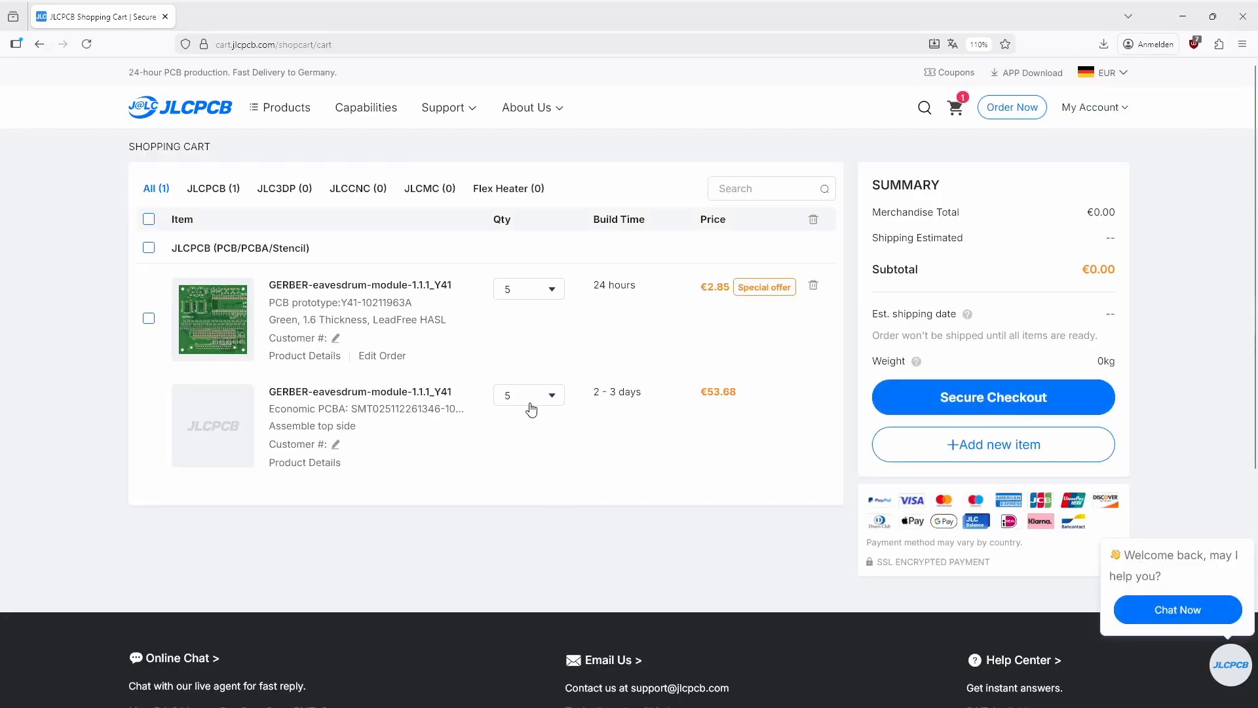
- Select the board order in the shopping cart, try an assembly quantity of 2, and set it back to 5
left_click(149, 319)
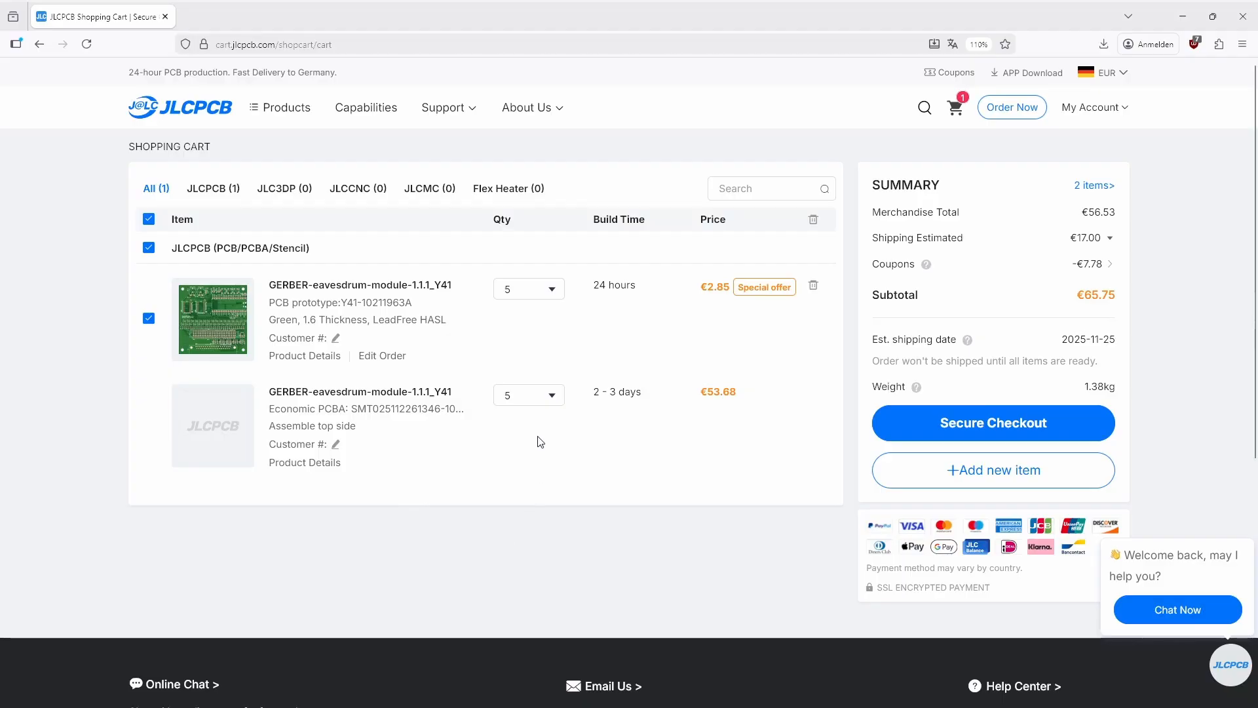
left_click(551, 396)
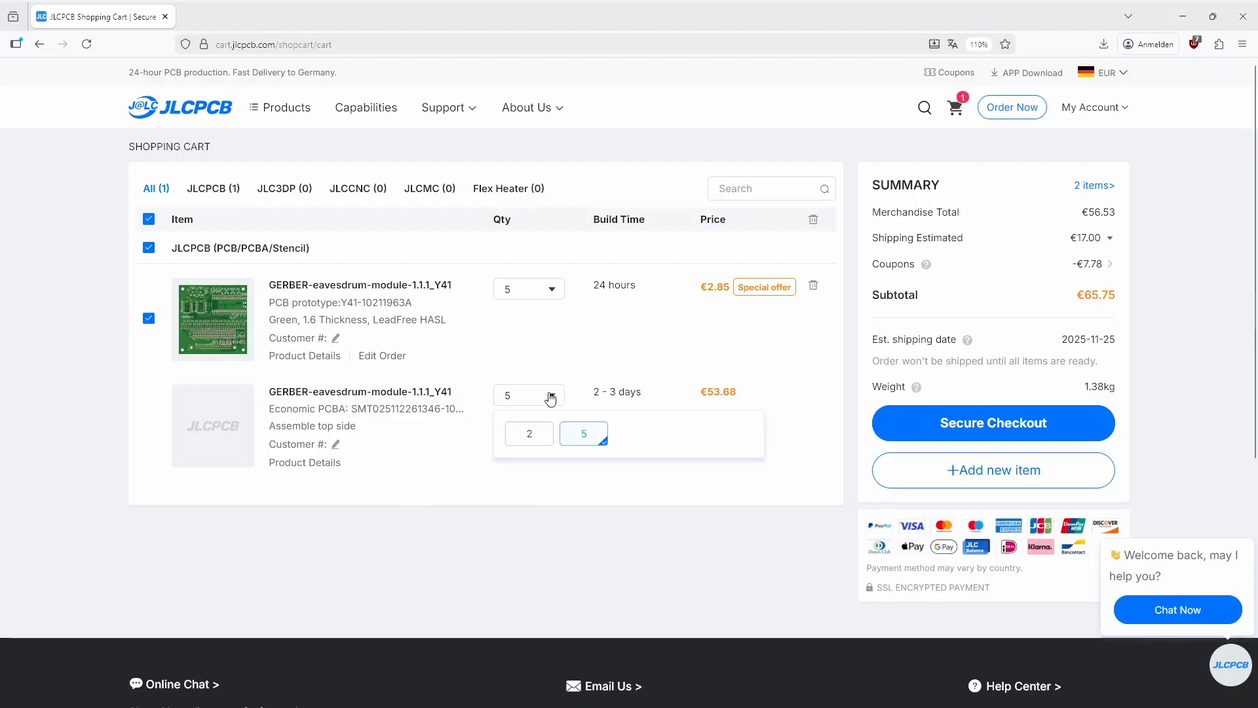
left_click(531, 436)
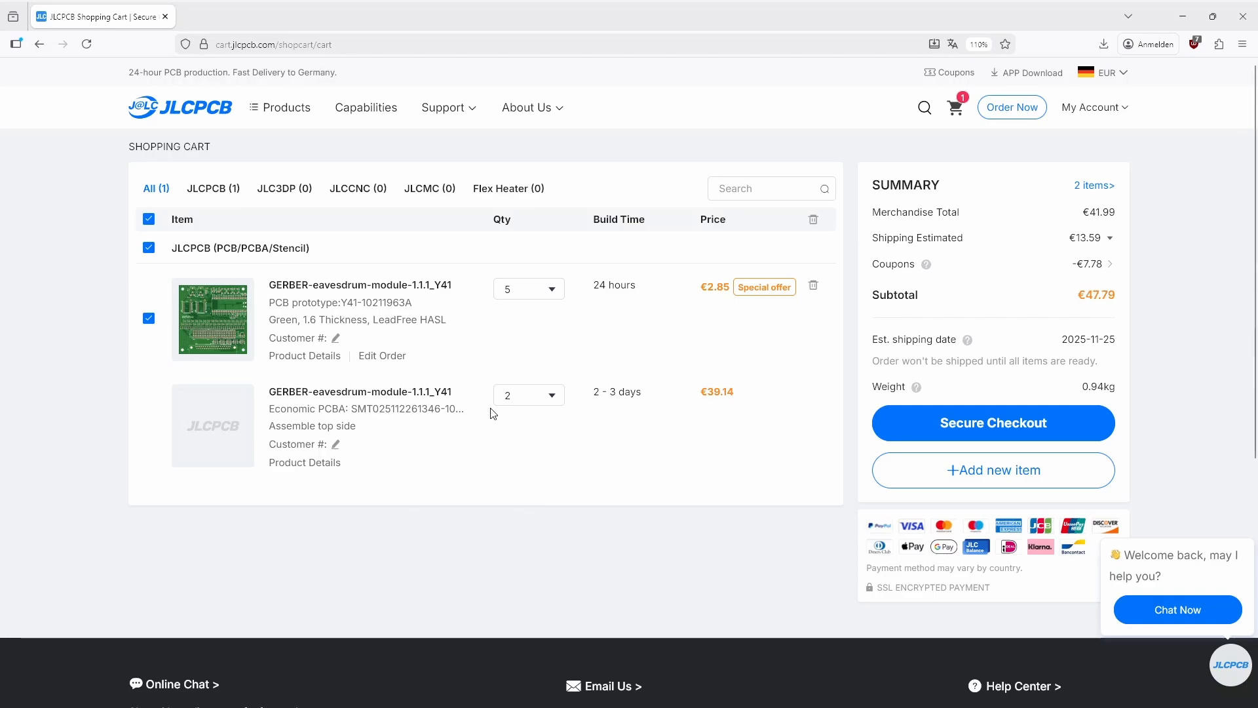
left_click(516, 395)
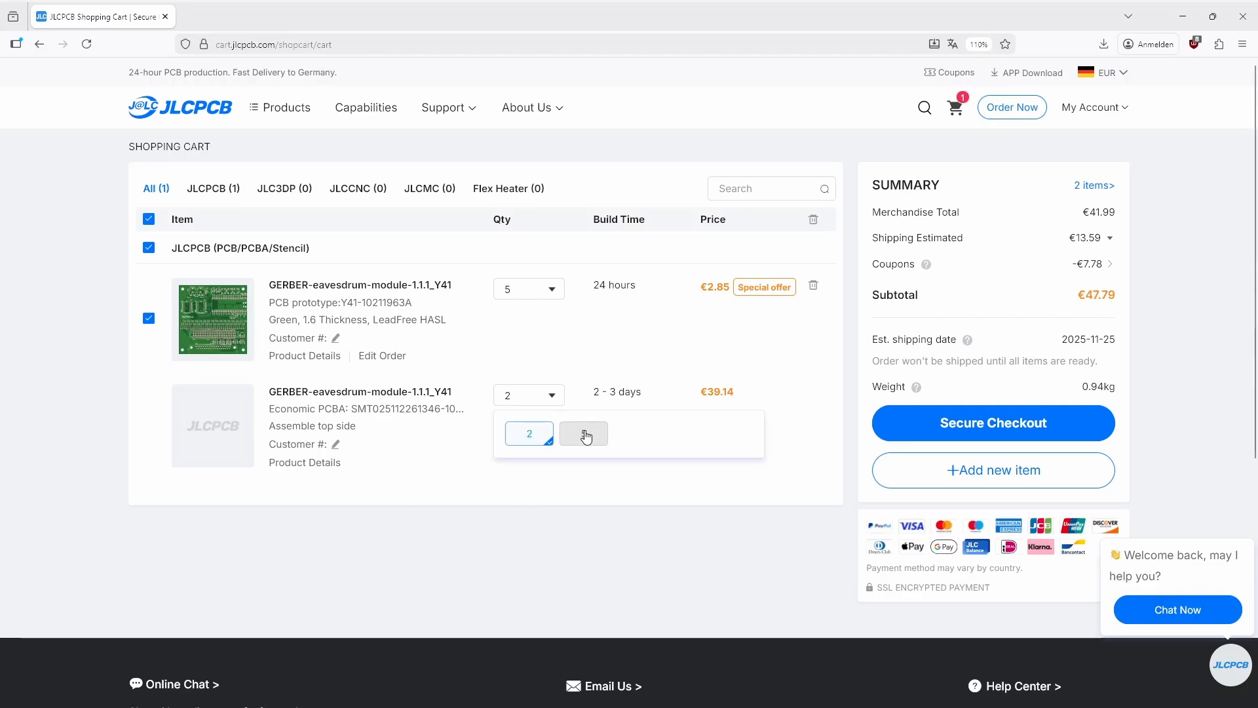
left_click(586, 434)
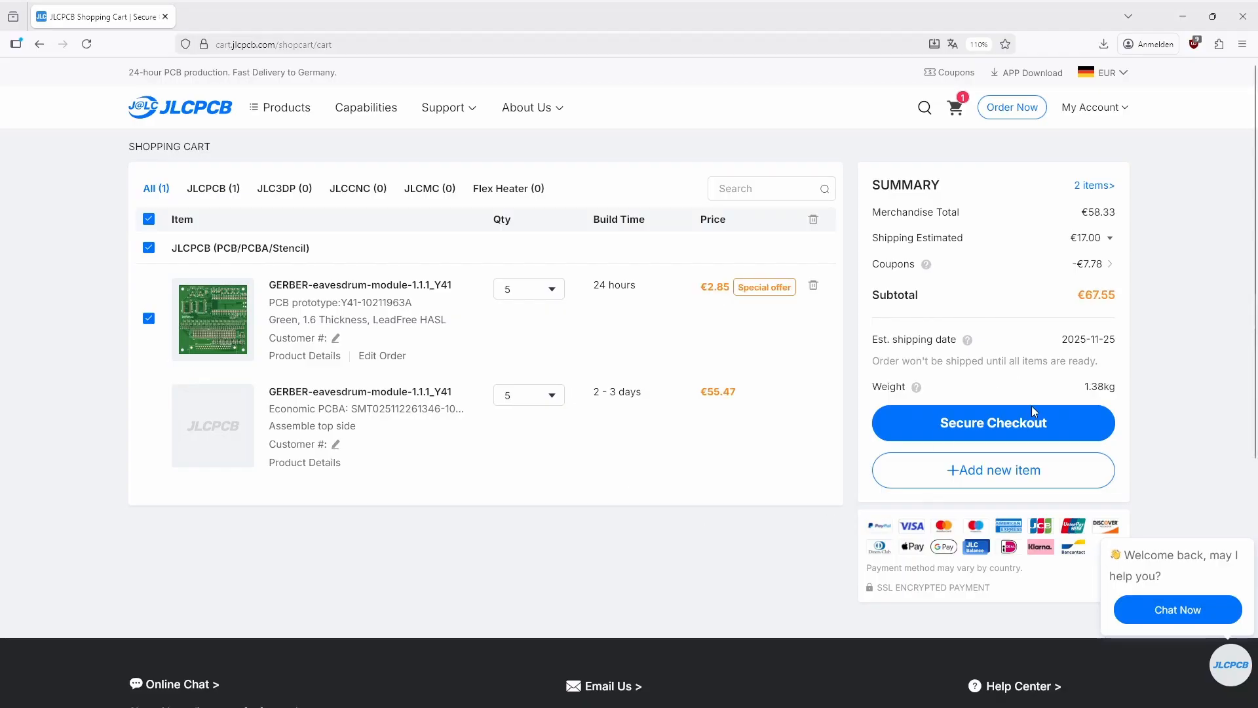
- Check out the cart with the default shipping address and choose Global Standard Direct Line as the shipping method
left_click(1028, 422)
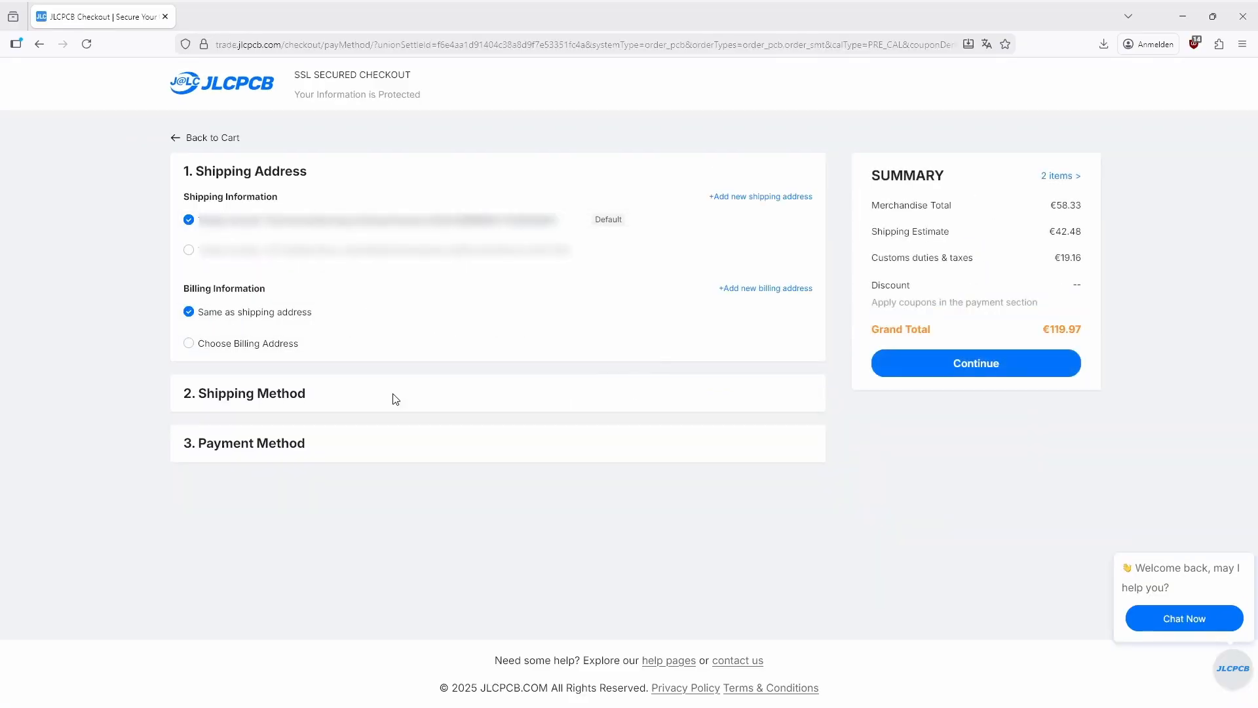
left_click(952, 373)
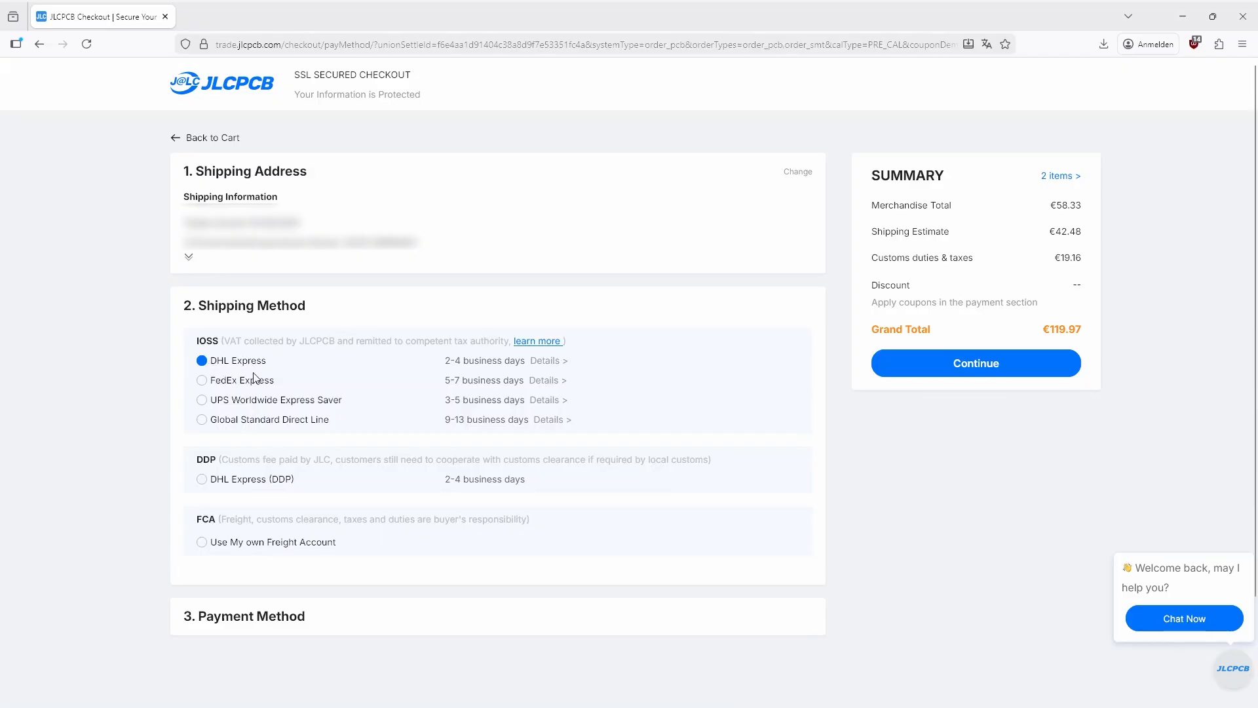
left_click(201, 421)
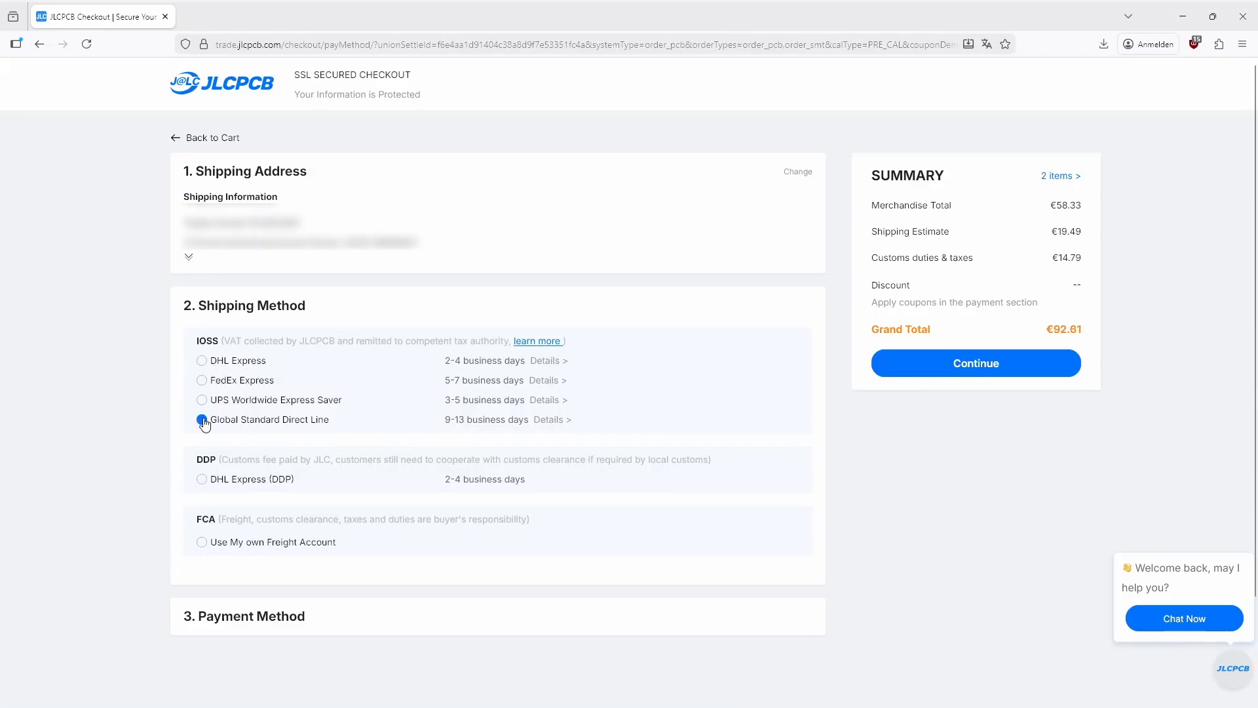
scroll(385, 362, "down", 2)
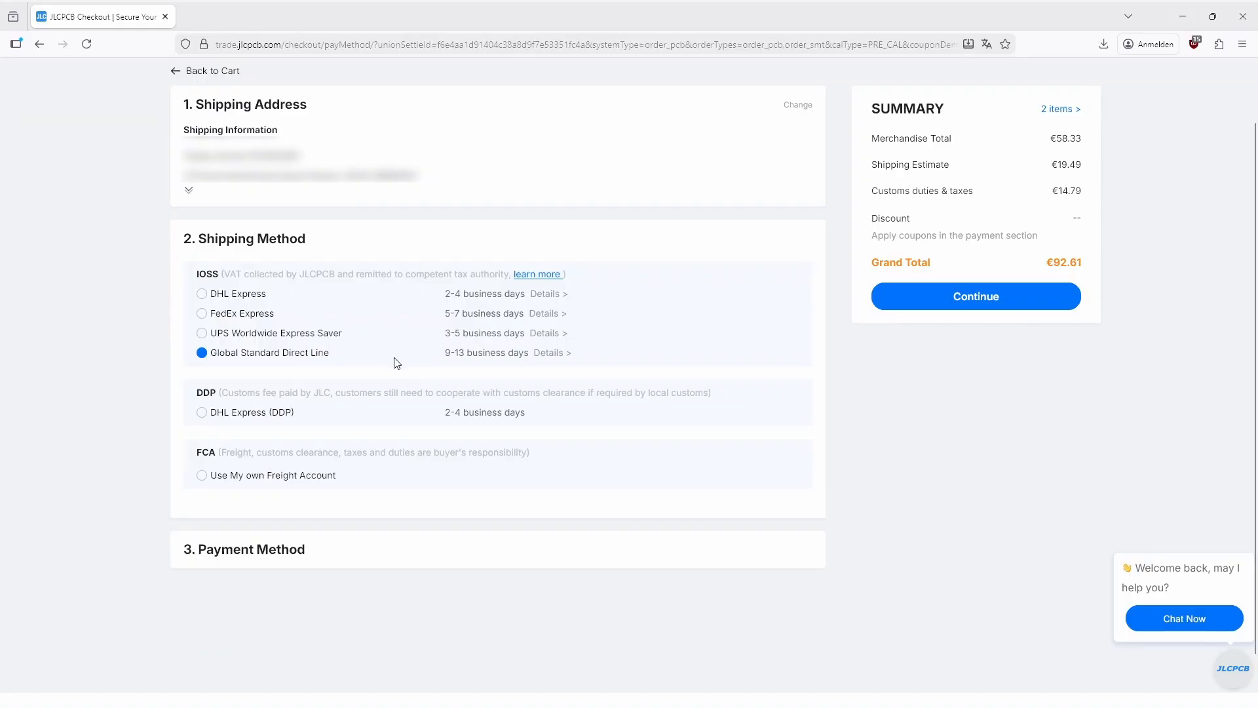
- Continue to the payment method and apply the first €7.78 SMT Special Offer coupon to the order
left_click(968, 299)
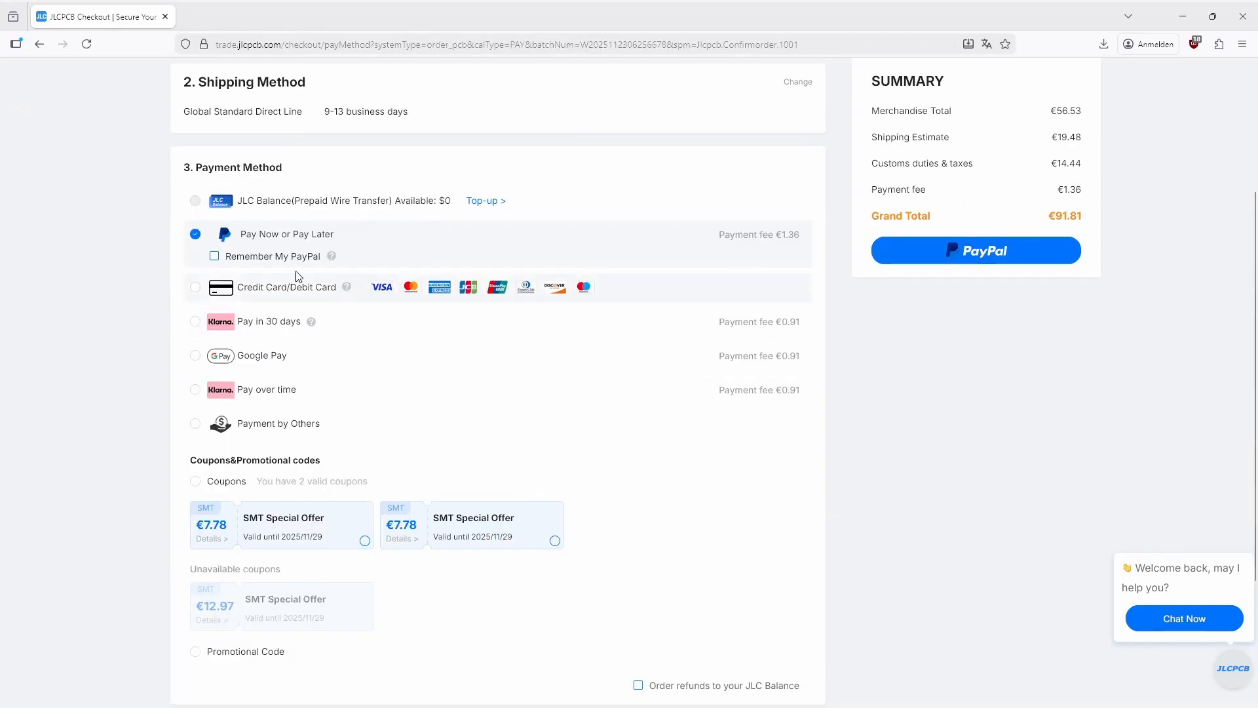
left_click(206, 486)
left_click(278, 530)
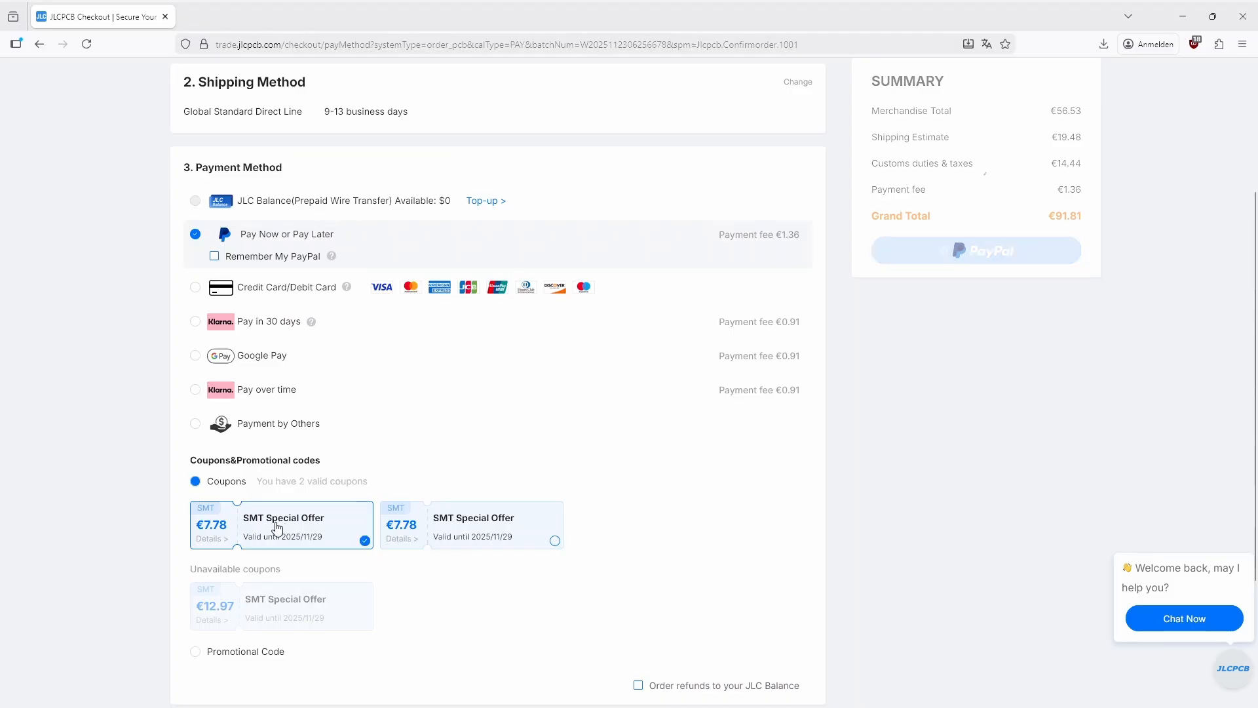